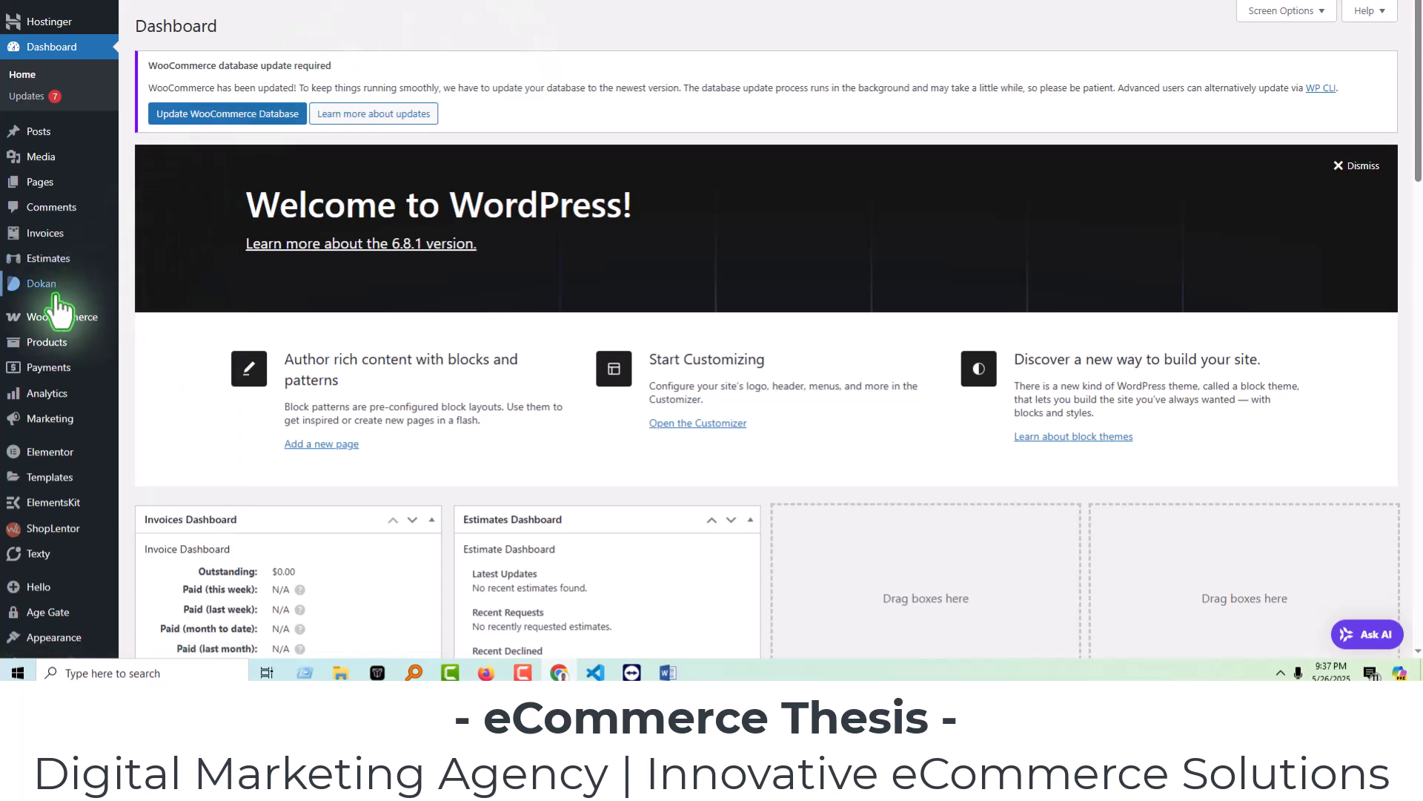
Open the Dokan Vendors list.
mouse_move(58, 293)
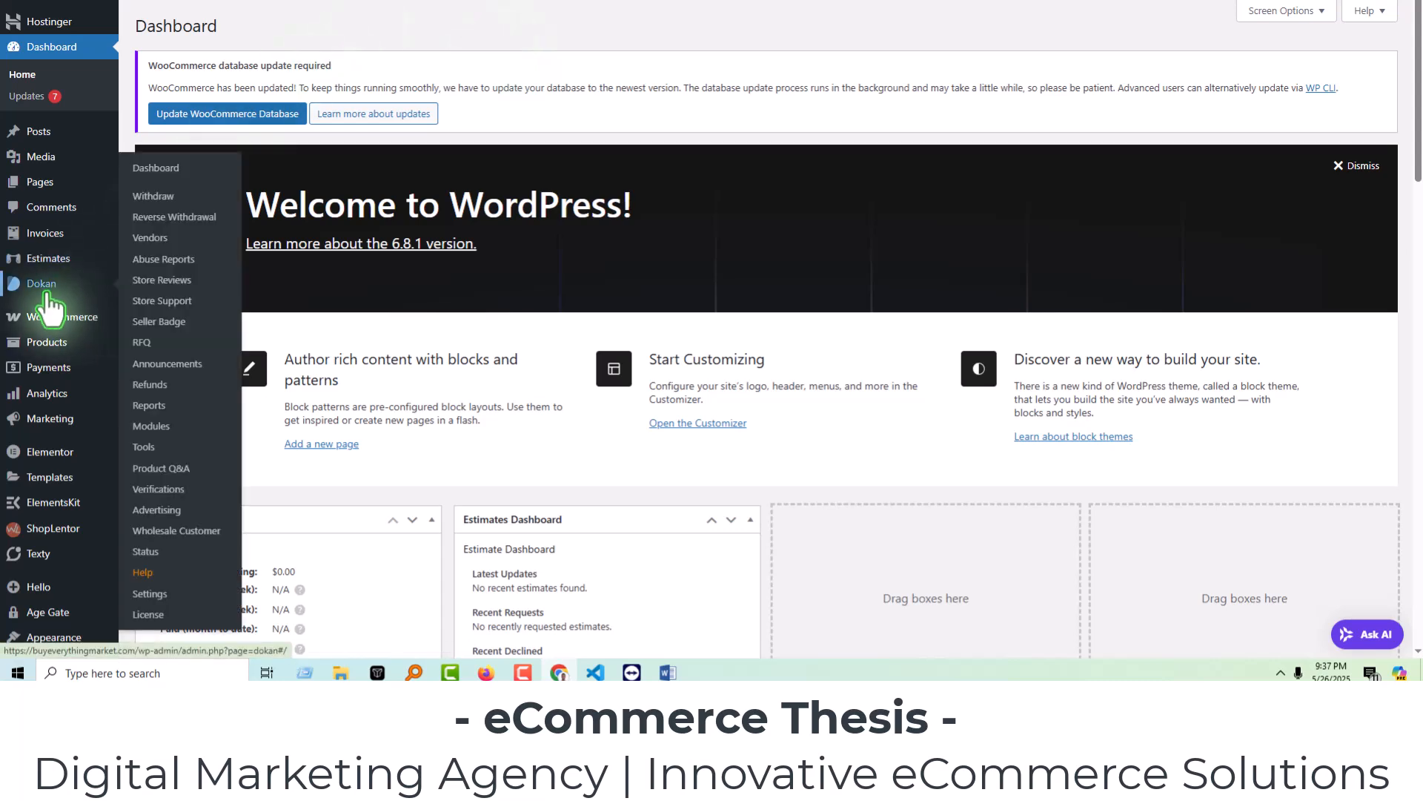
left_click(161, 237)
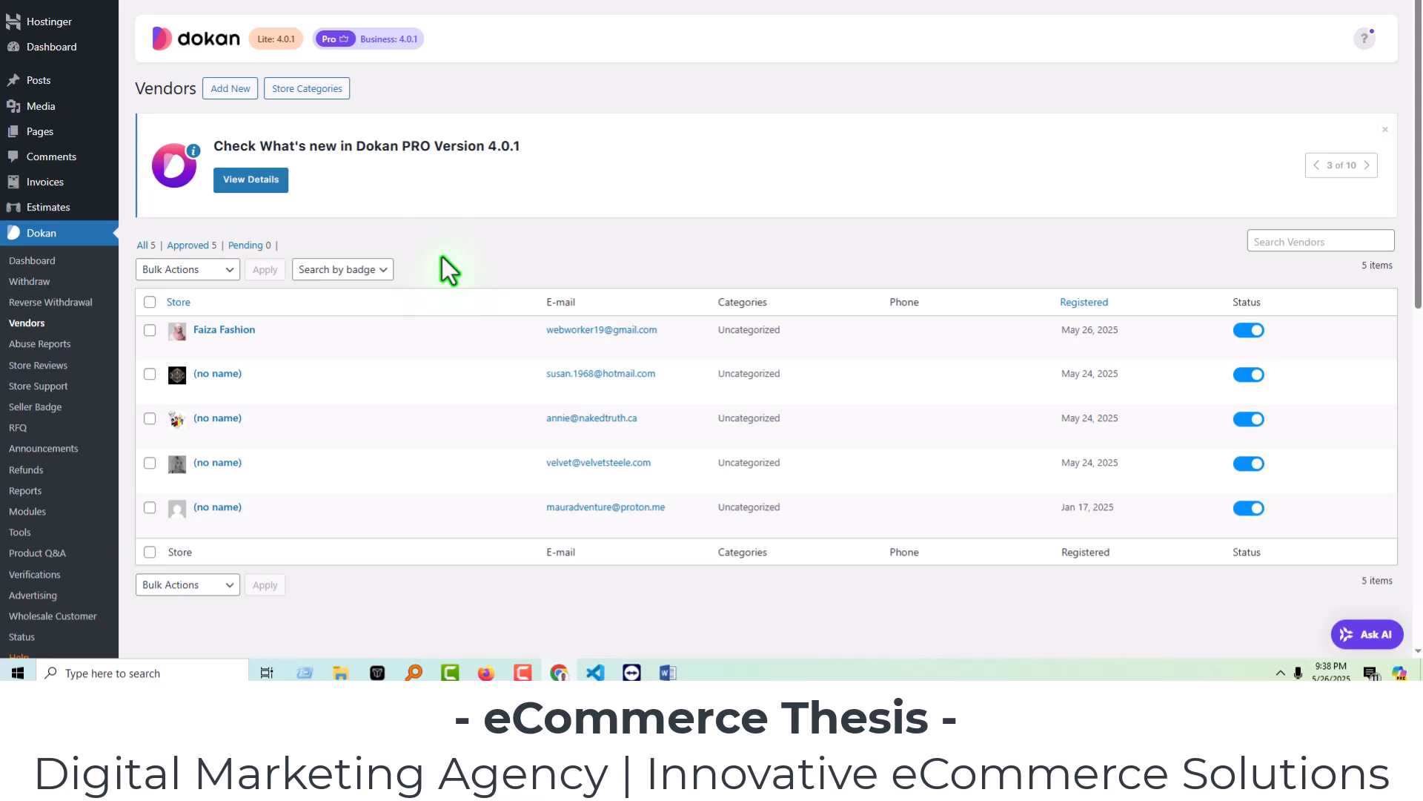
Open the Faiza Fashion vendor's profile for editing.
mouse_move(254, 335)
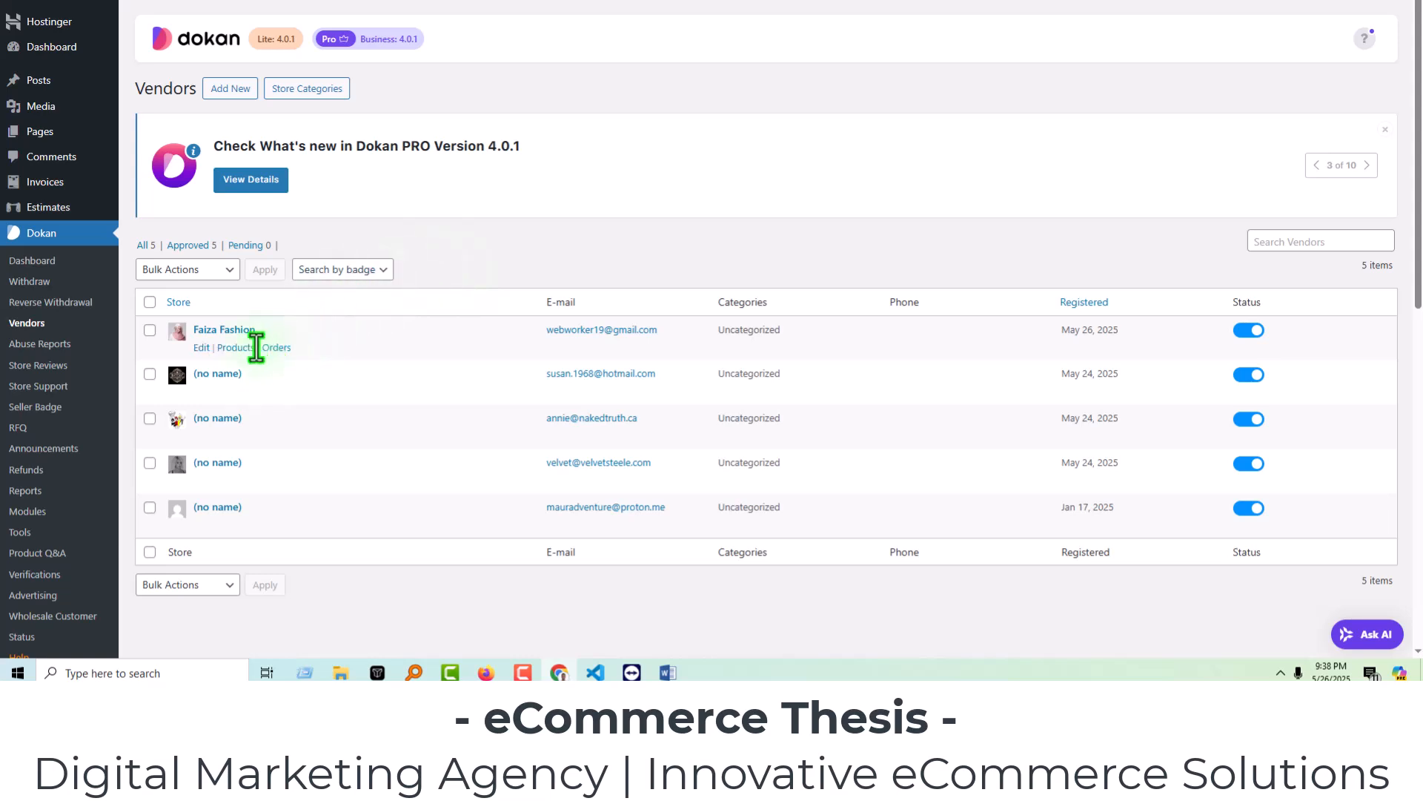
left_click(200, 350)
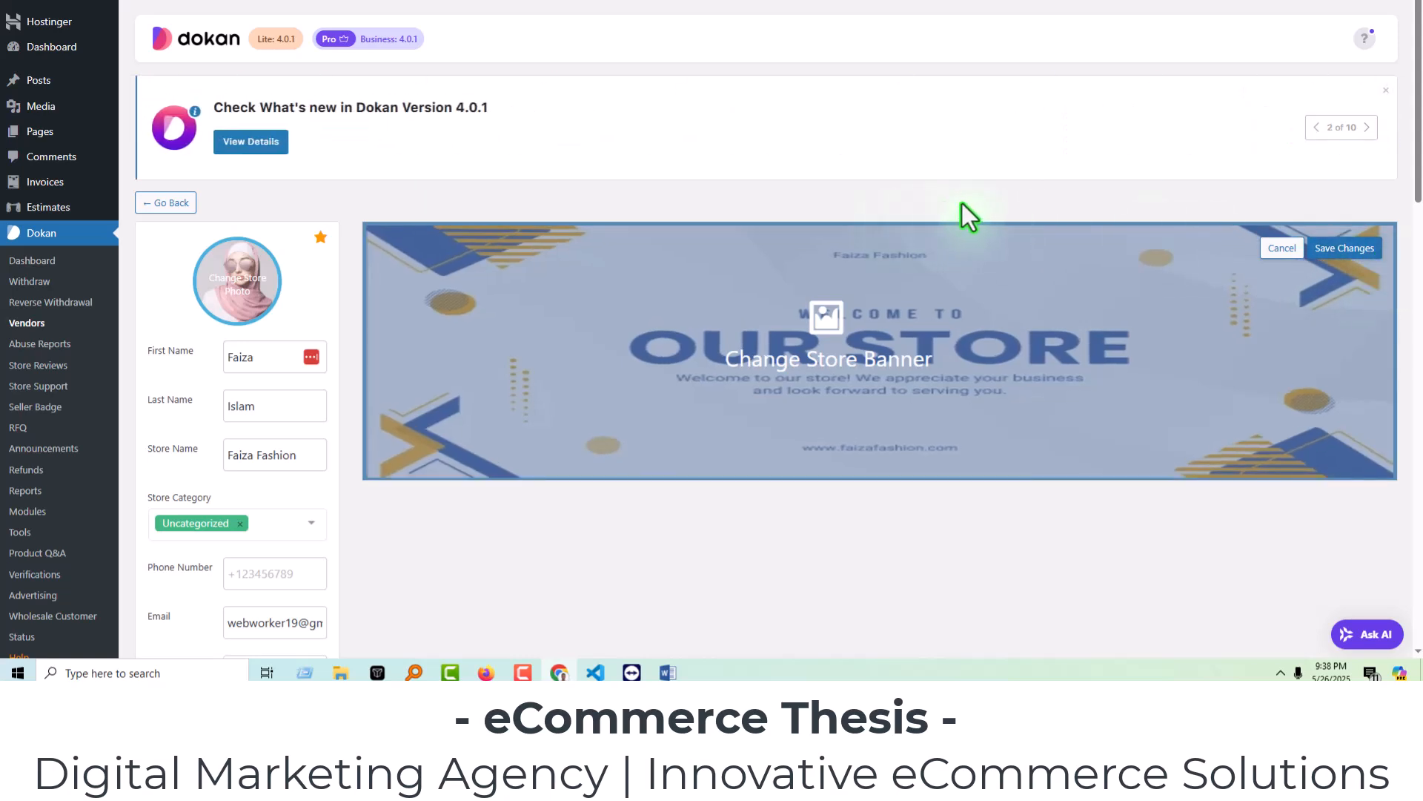
Try to turn on Make Vendor Featured for Faiza Fashion and save the vendor's changes.
scroll(1418, 235, "down", 3)
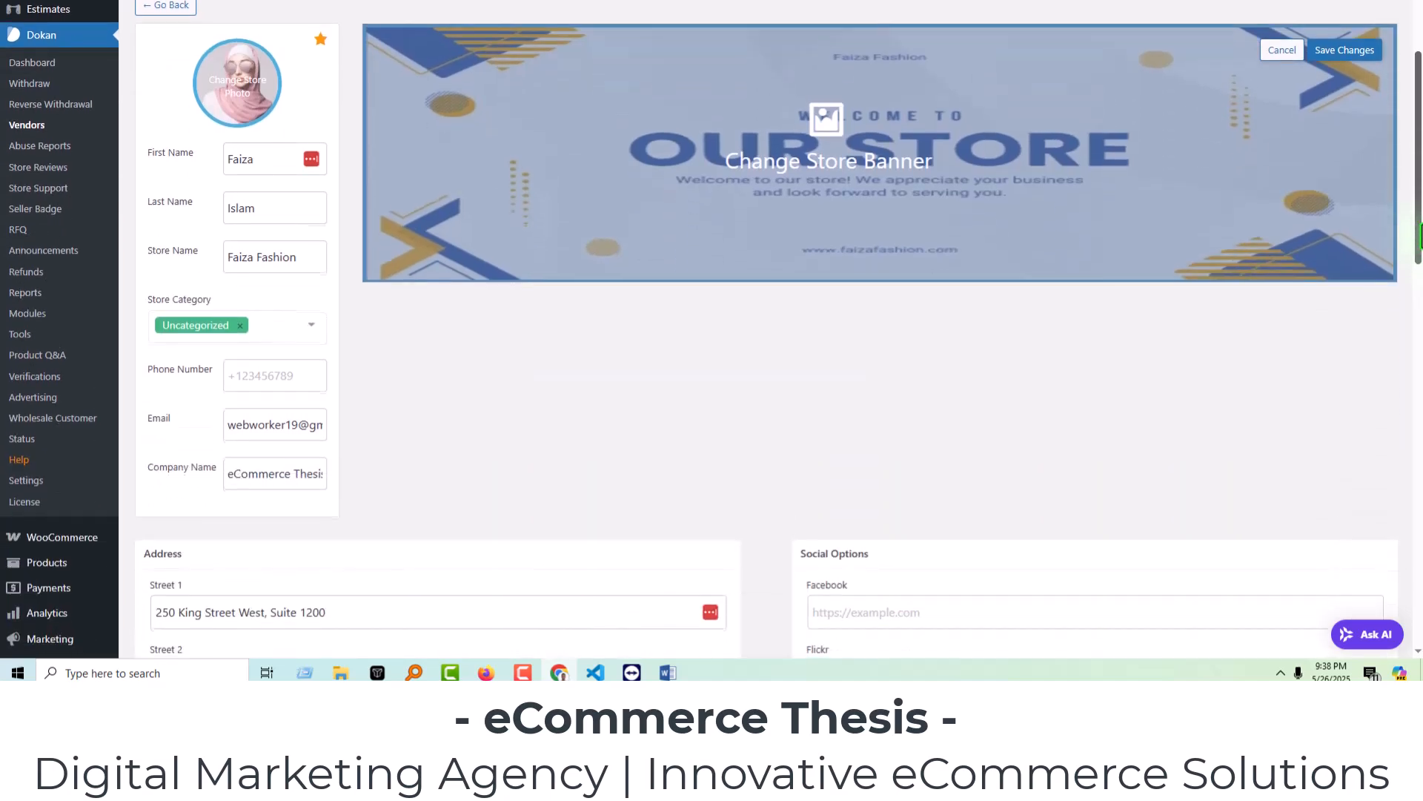
scroll(1418, 236, "down", 3)
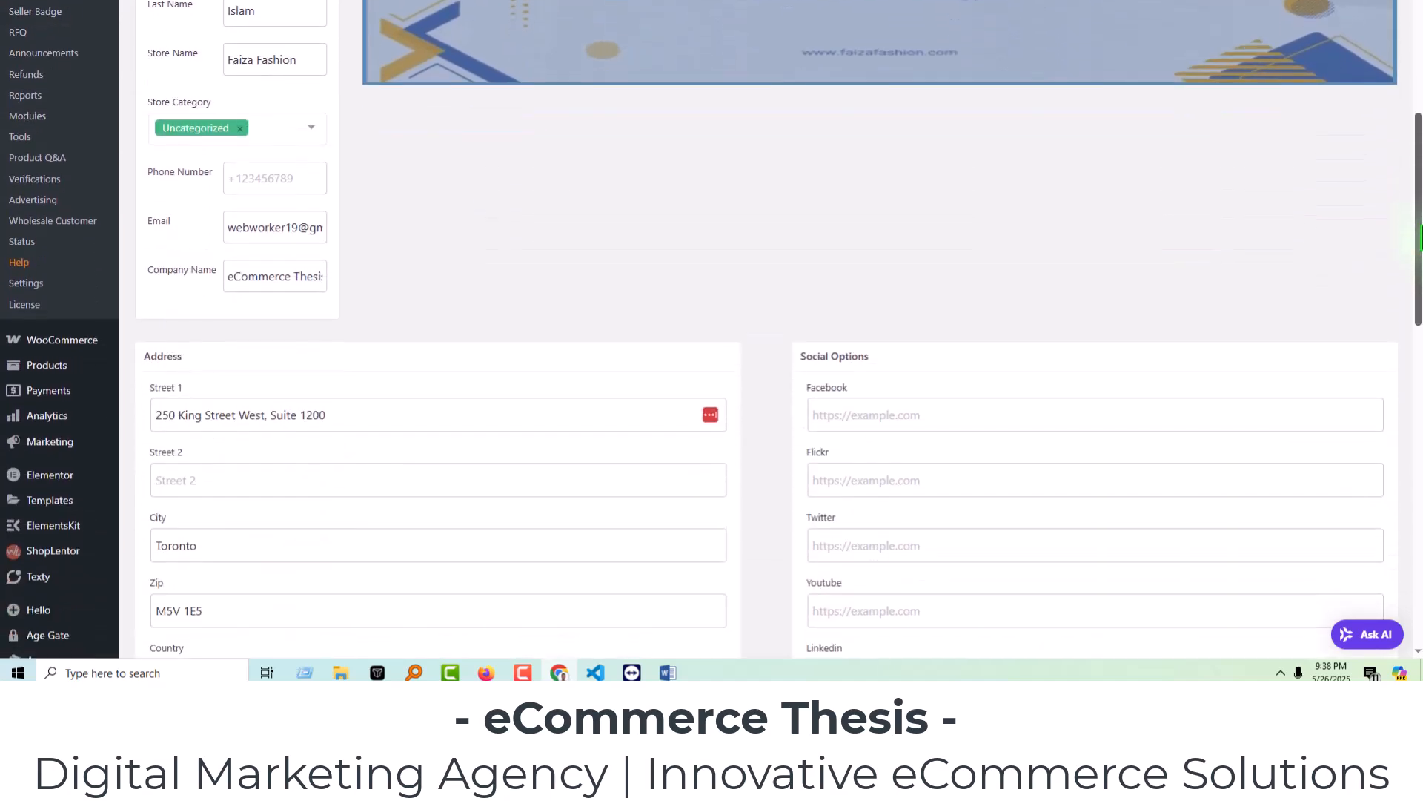
scroll(1271, 315, "down", 4)
scroll(1269, 310, "down", 5)
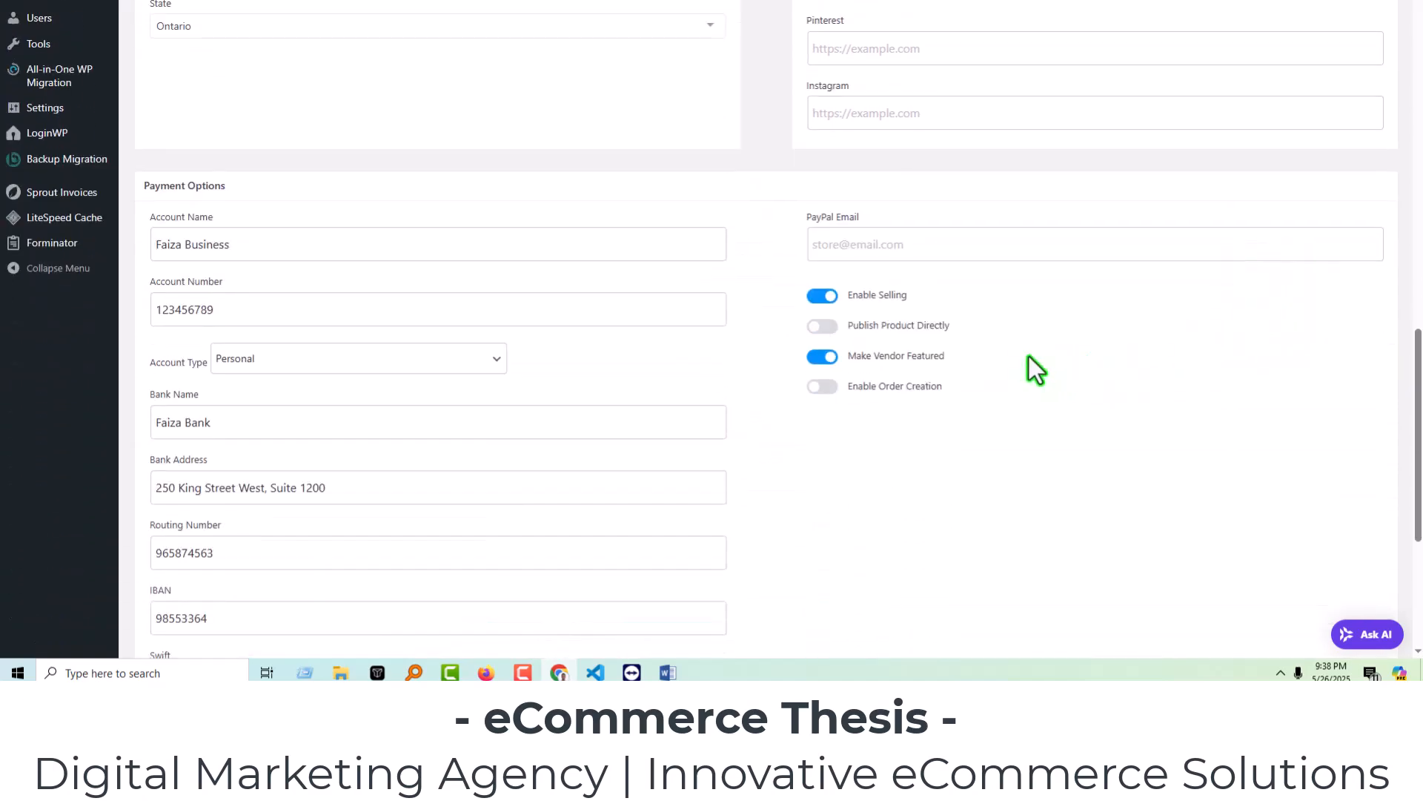
left_click(822, 357)
scroll(841, 378, "up", 1)
scroll(741, 384, "down", 6)
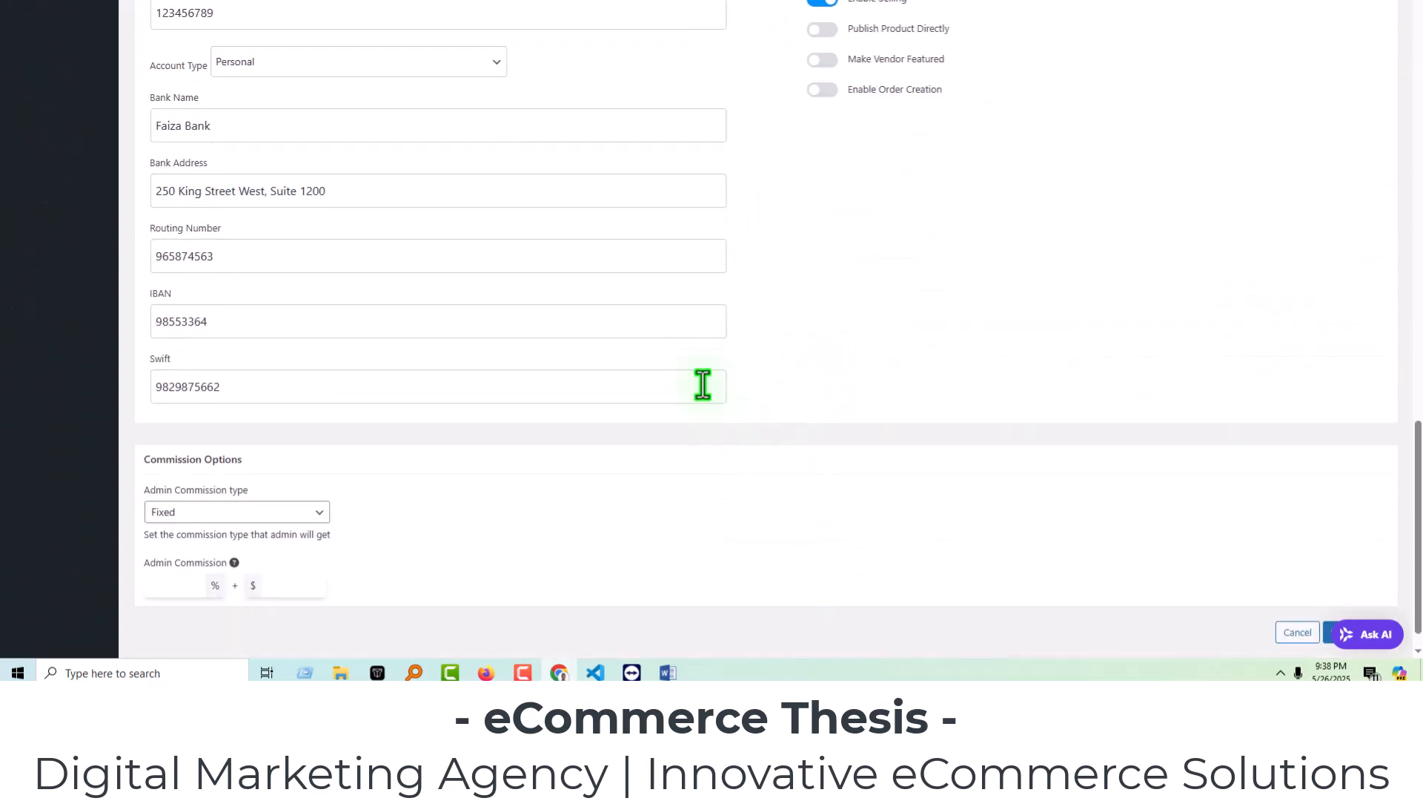
scroll(1261, 393, "up", 6)
scroll(1258, 400, "down", 4)
scroll(1250, 397, "down", 5)
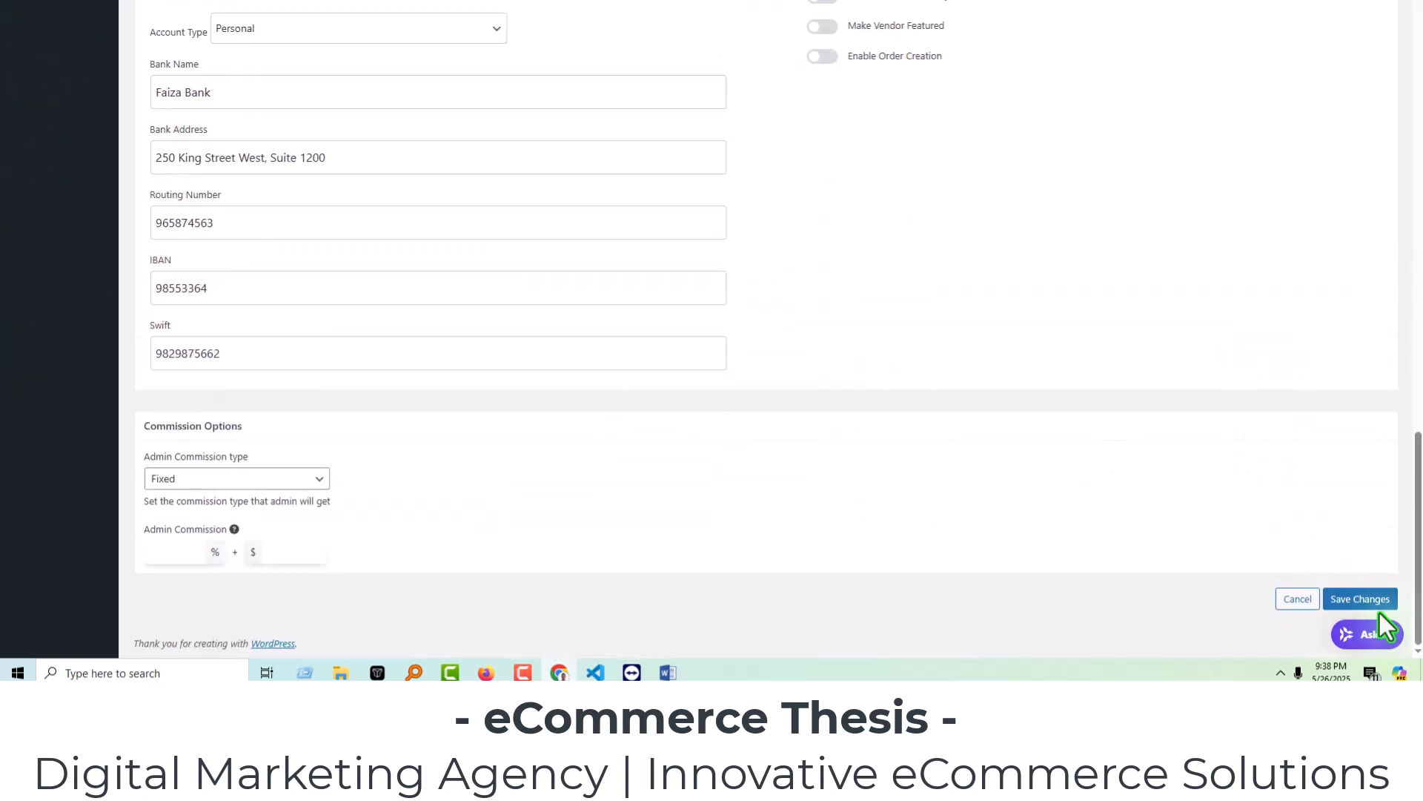
left_click(1368, 599)
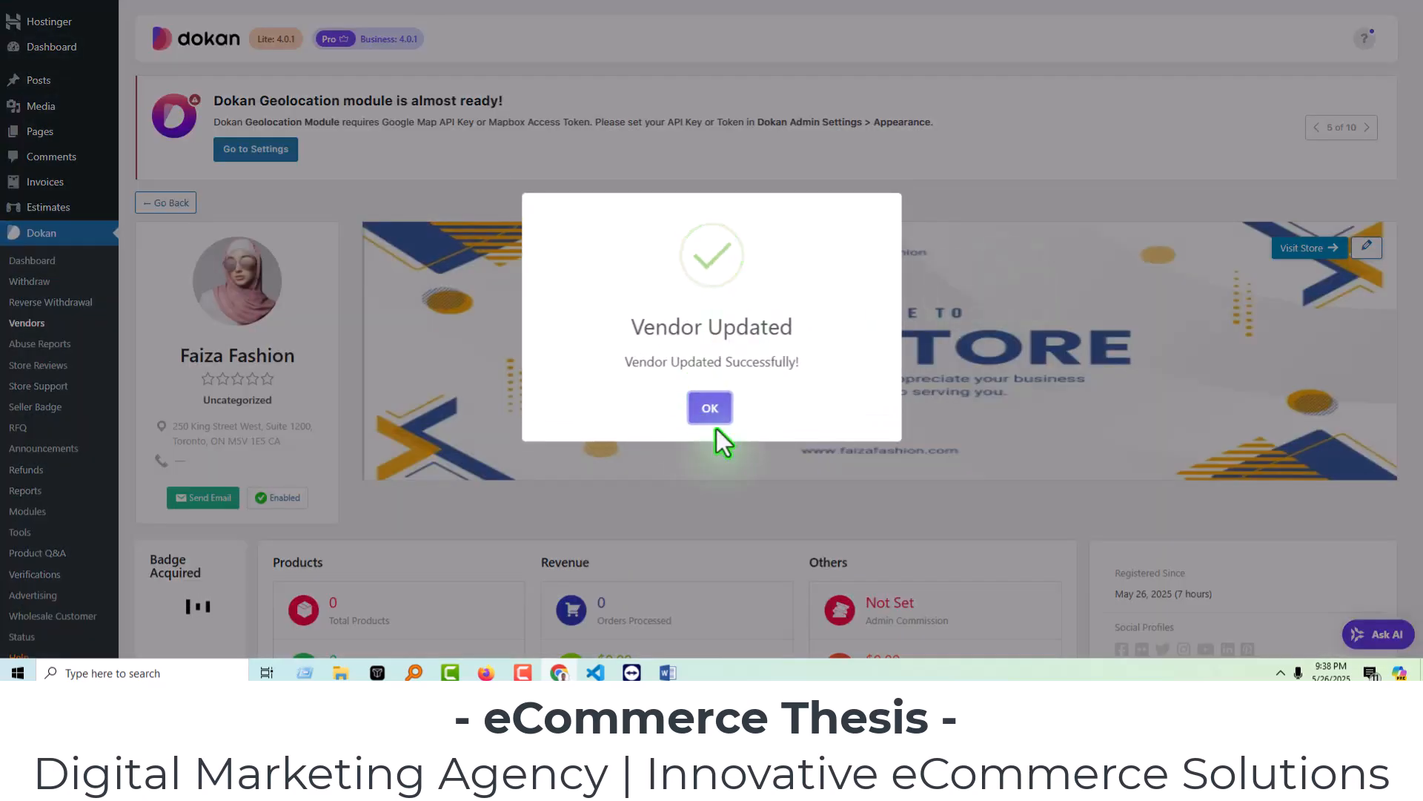
left_click(710, 410)
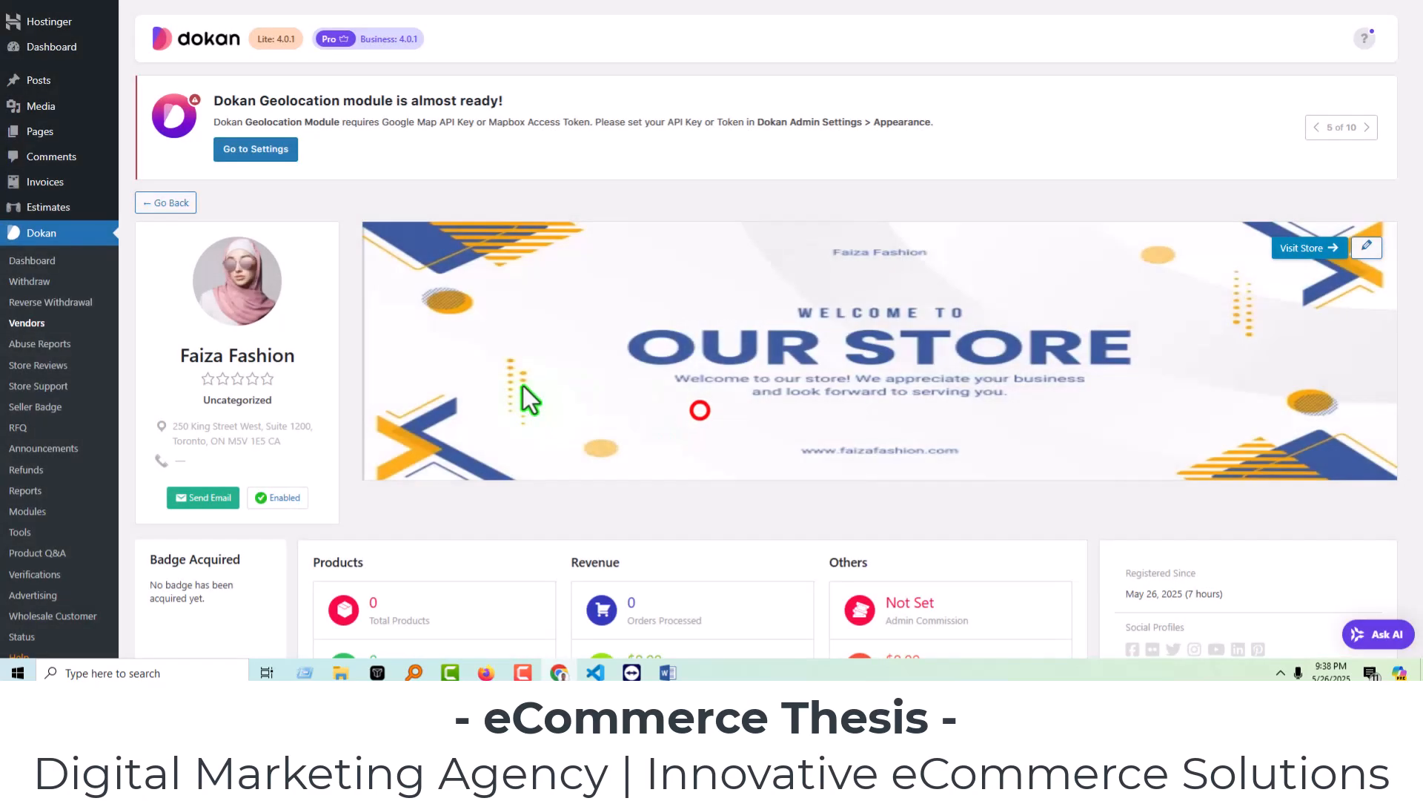
Reopen Faiza Fashion's edit form from the Vendors list, switch the Make Vendor Featured toggle and save.
left_click(28, 324)
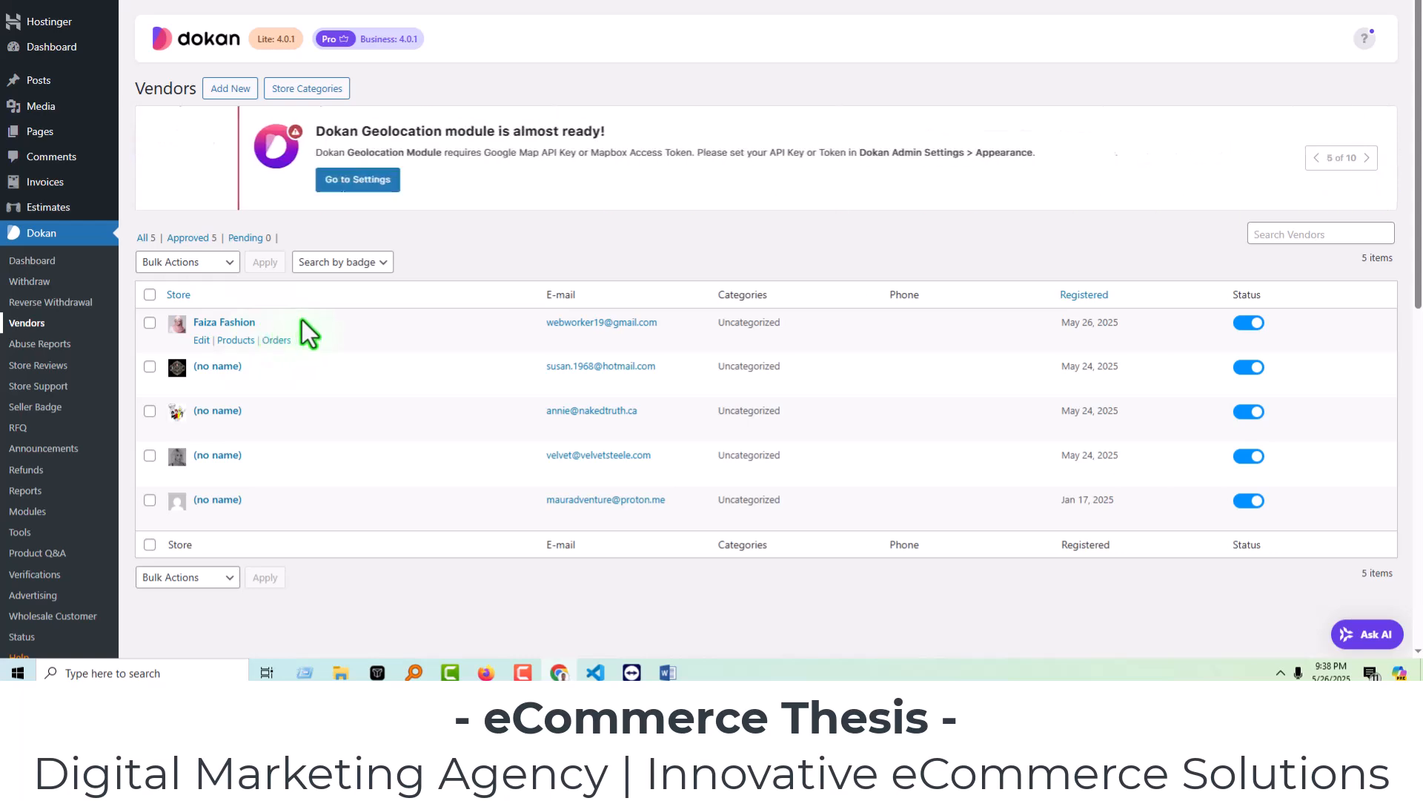
left_click(201, 340)
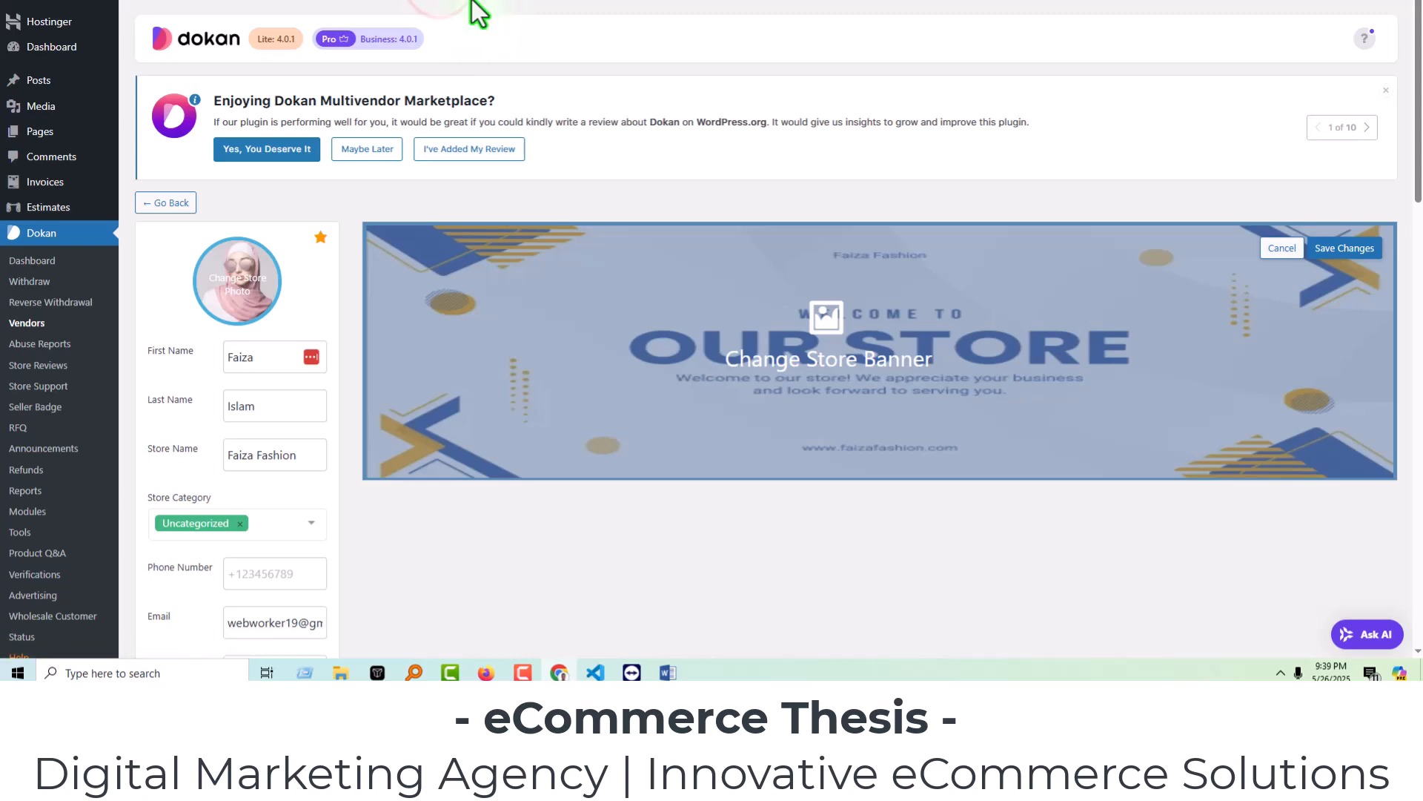
scroll(723, 152, "down", 15)
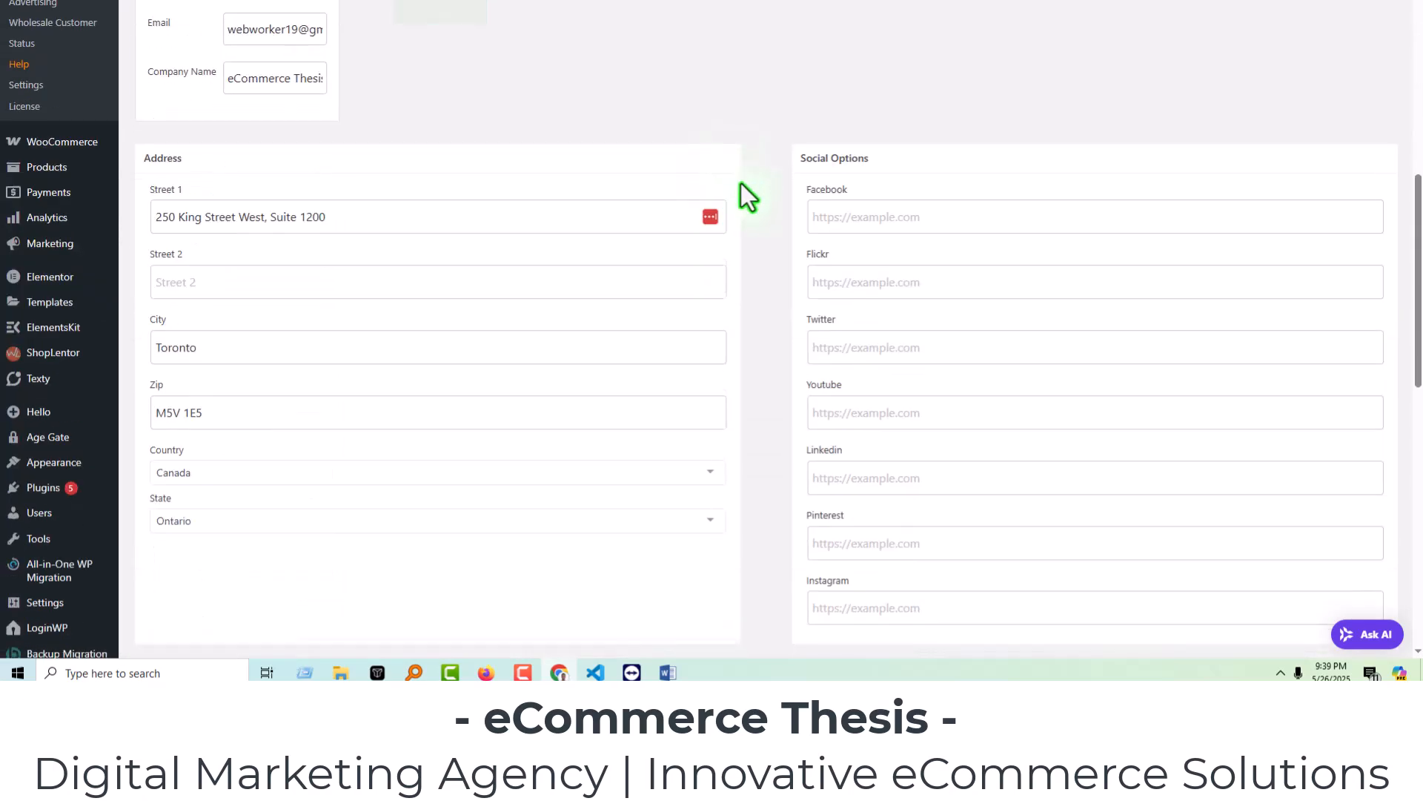
left_click(824, 356)
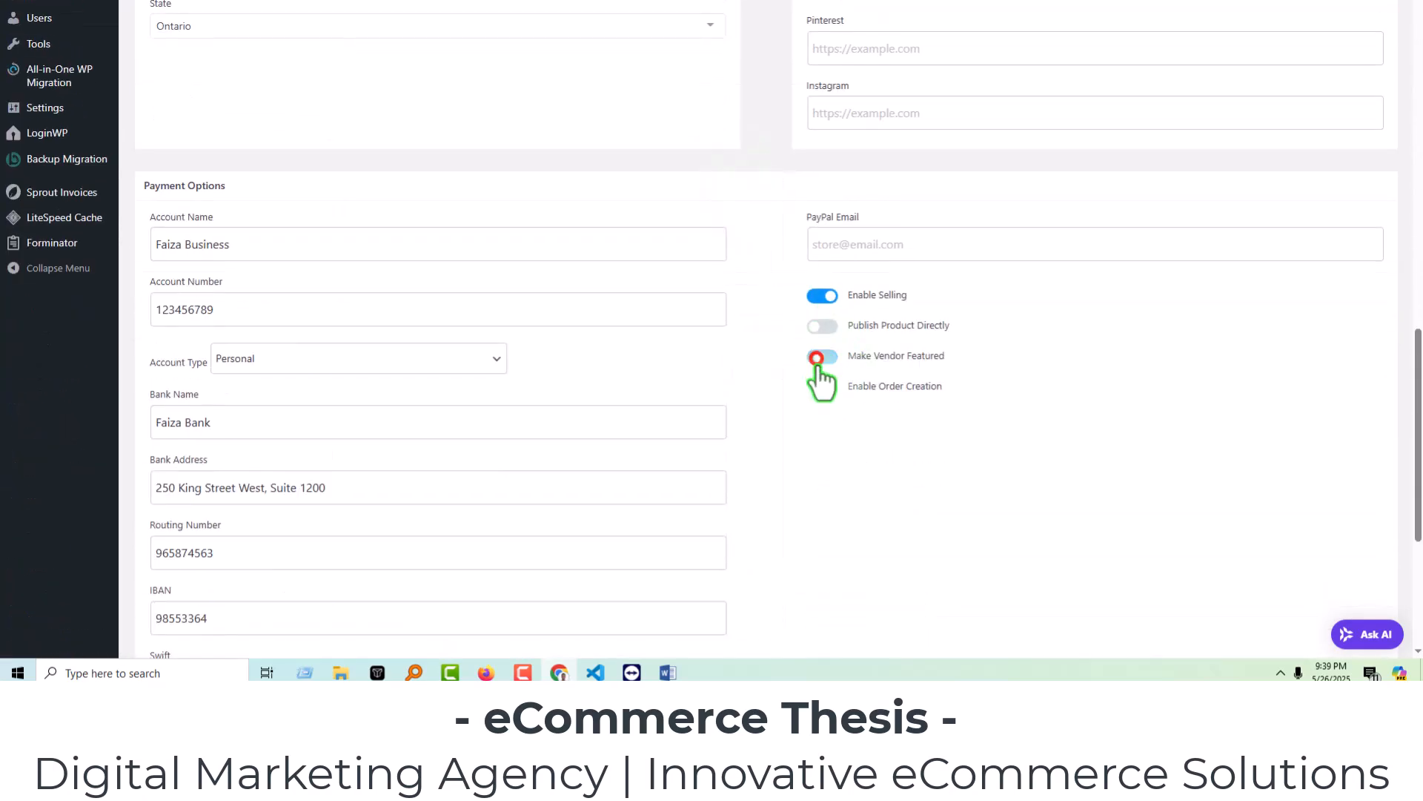
scroll(1256, 522, "down", 5)
left_click(1363, 599)
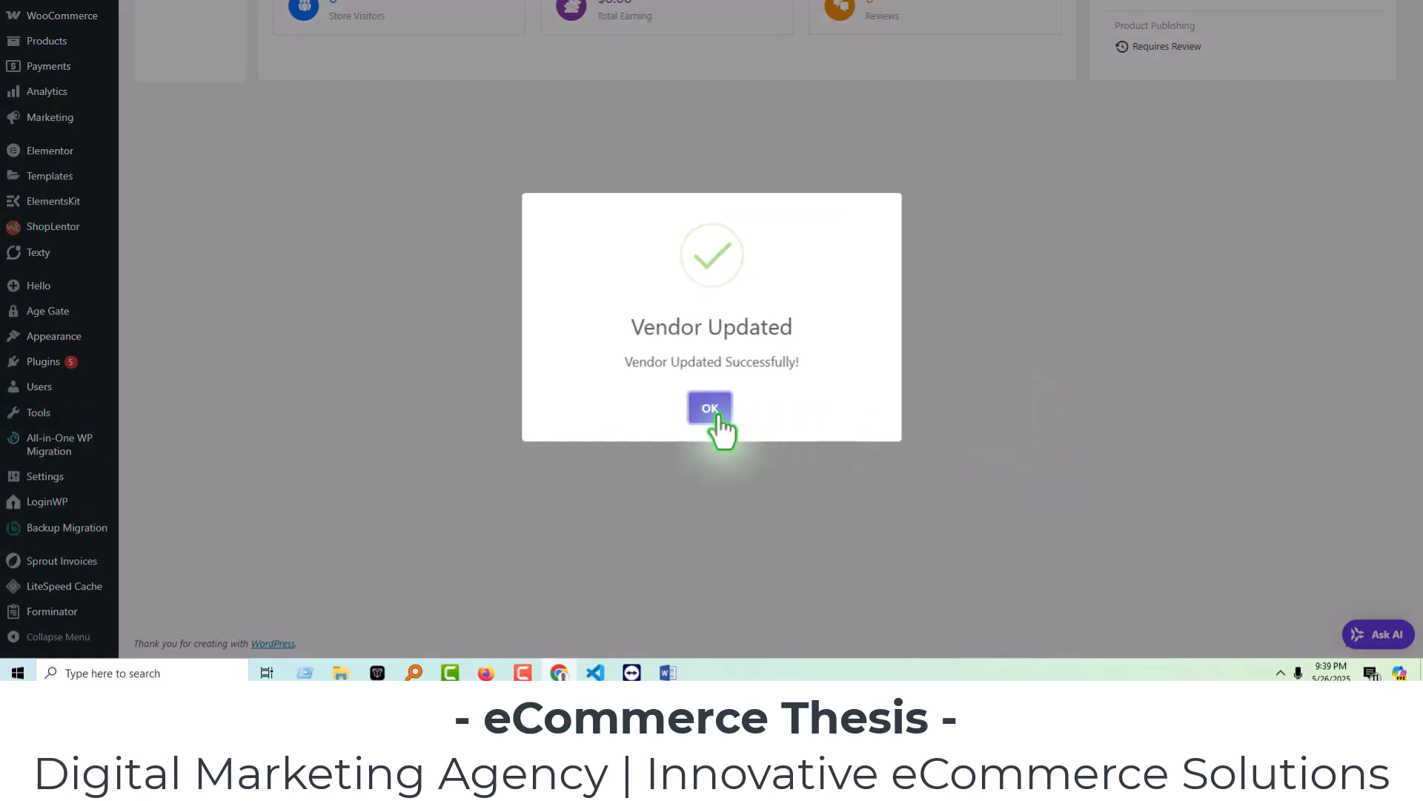
left_click(702, 410)
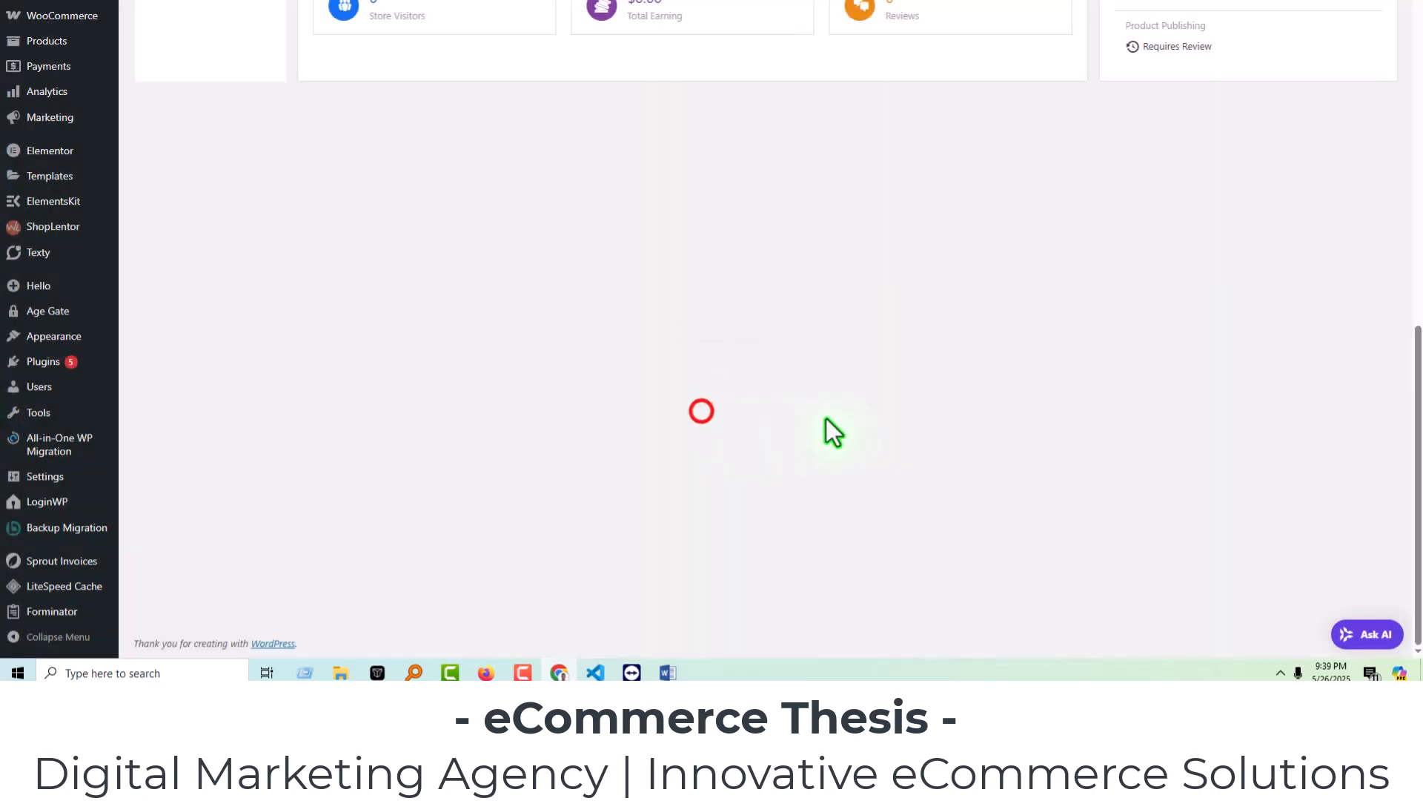
scroll(842, 411, "up", 8)
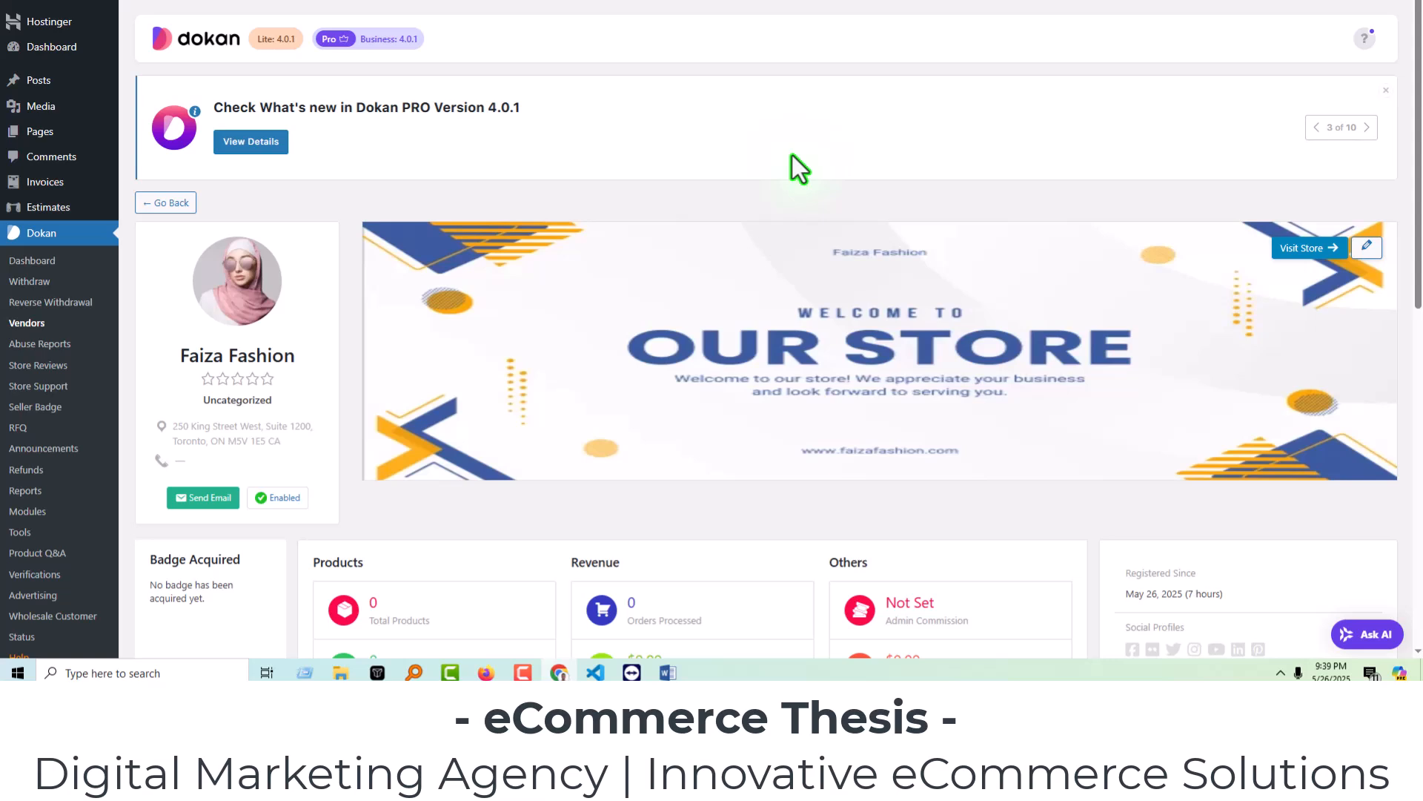
Edit the Faiza Fashion vendor, turn on Make Vendor Featured, and save the changes.
left_click(1367, 246)
scroll(758, 262, "down", 10)
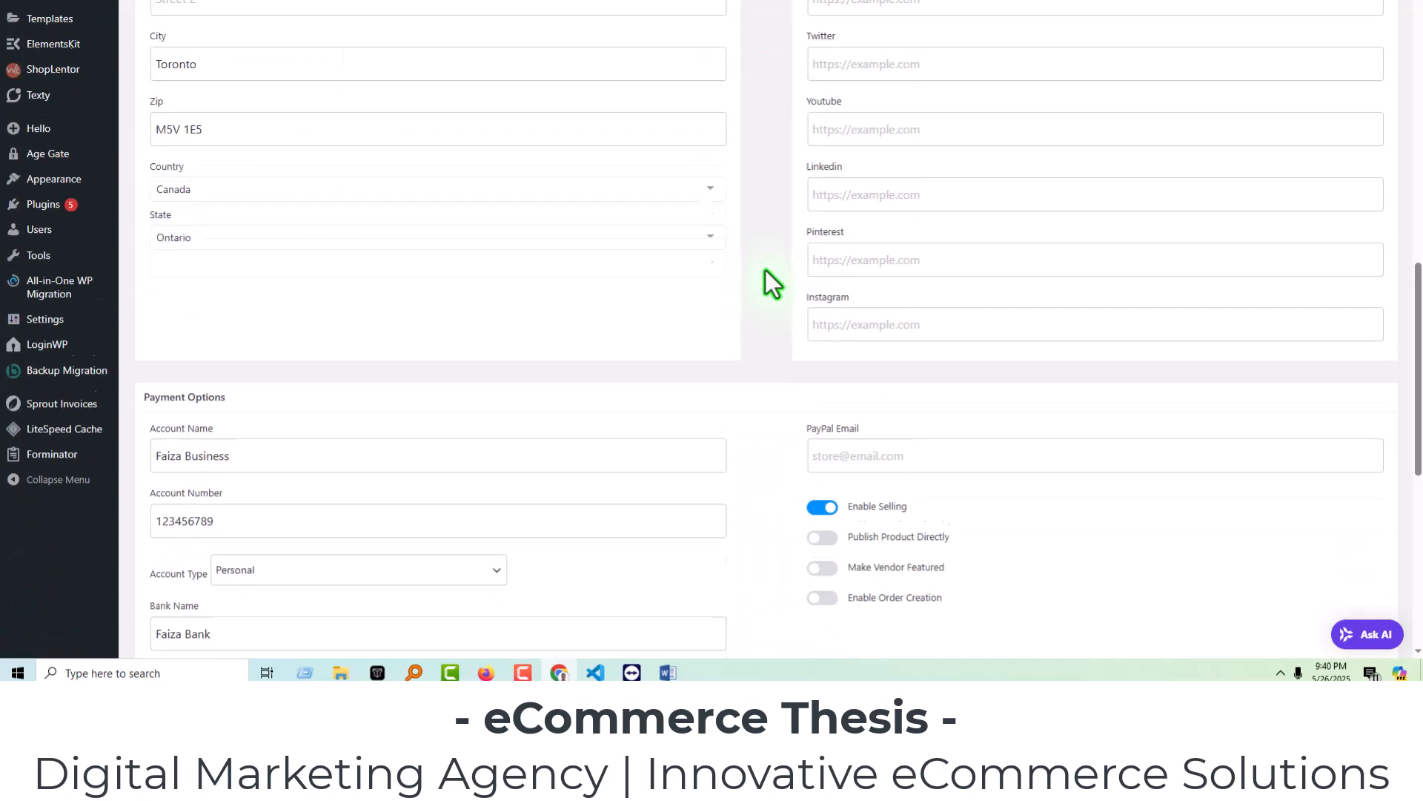
scroll(766, 272, "down", 1)
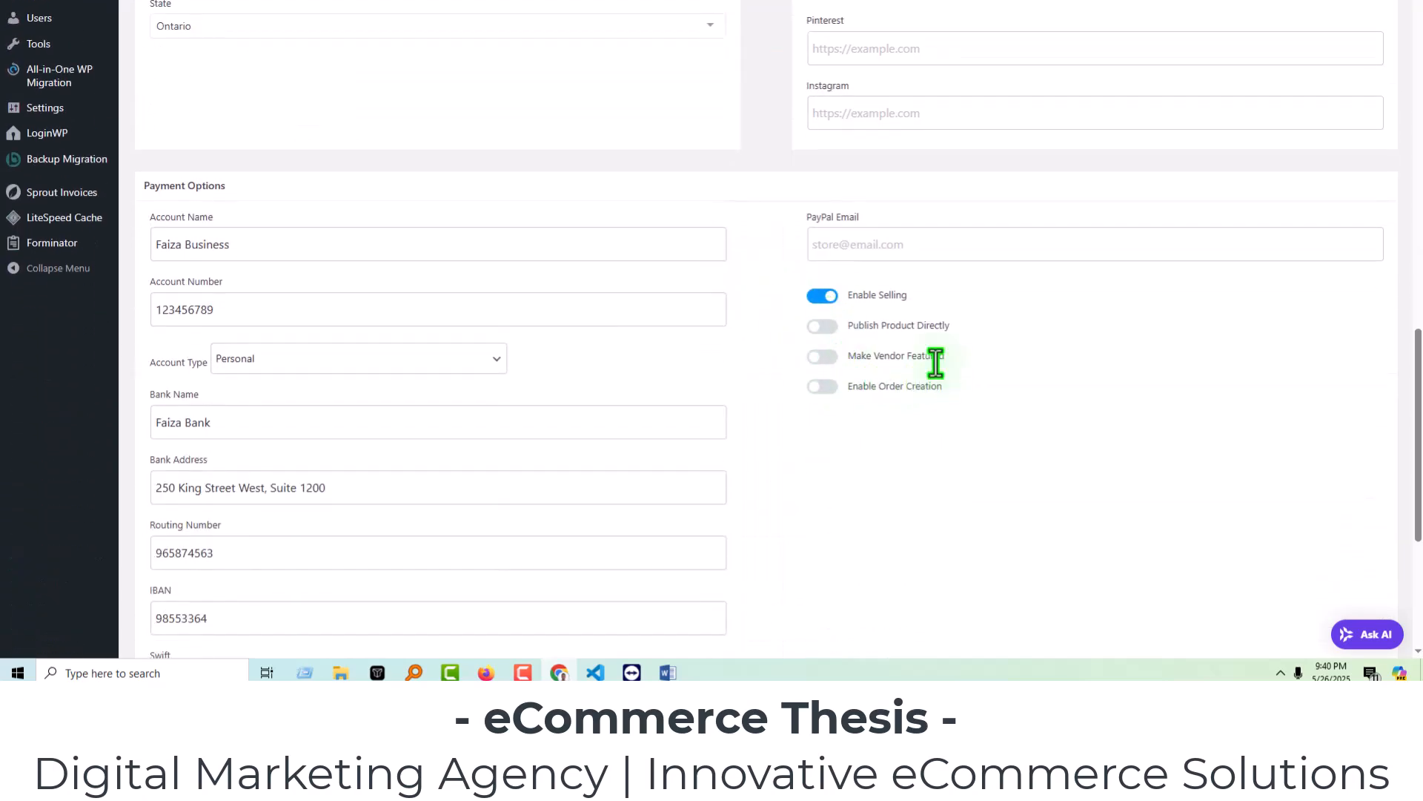
left_click(821, 359)
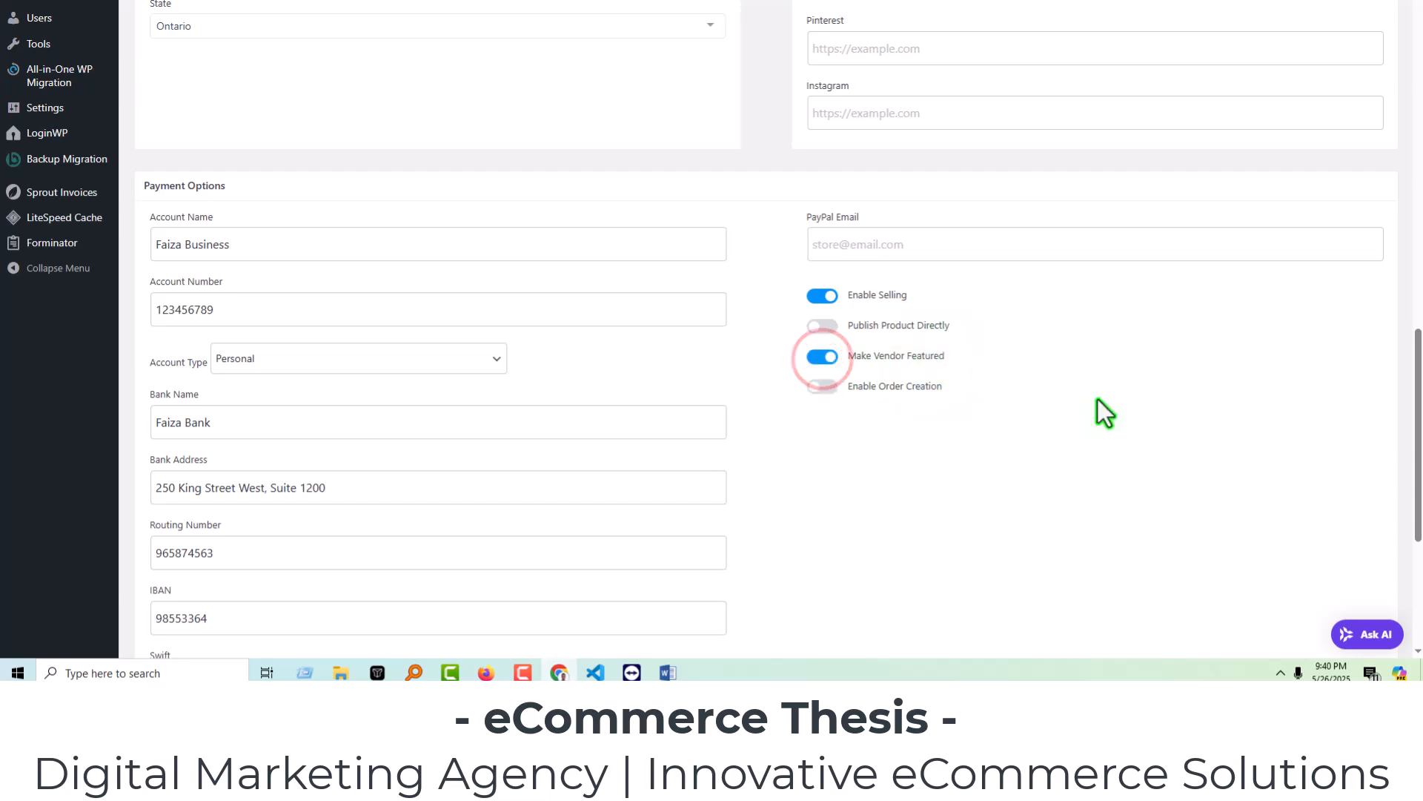
scroll(1136, 437, "down", 5)
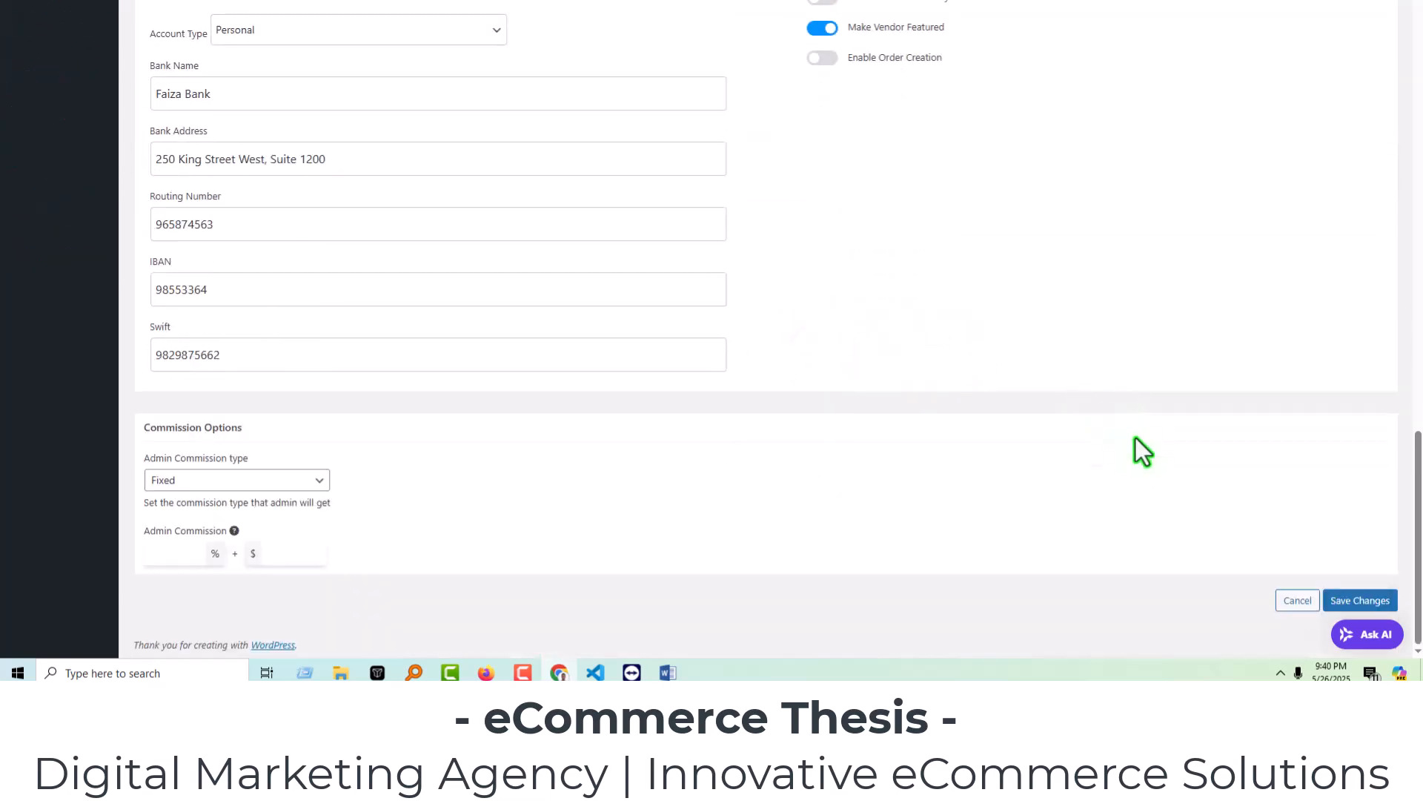
left_click(1362, 599)
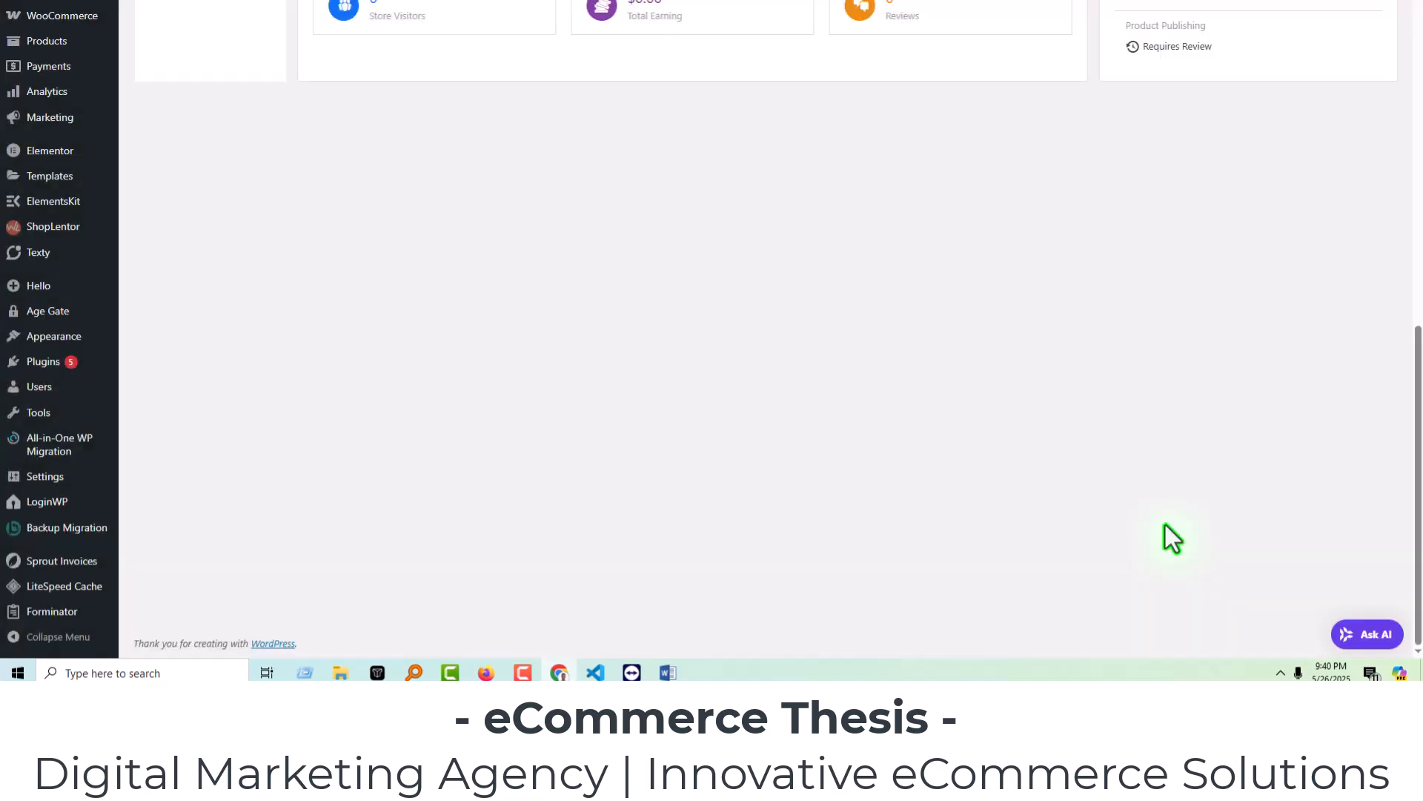
scroll(1005, 462, "up", 8)
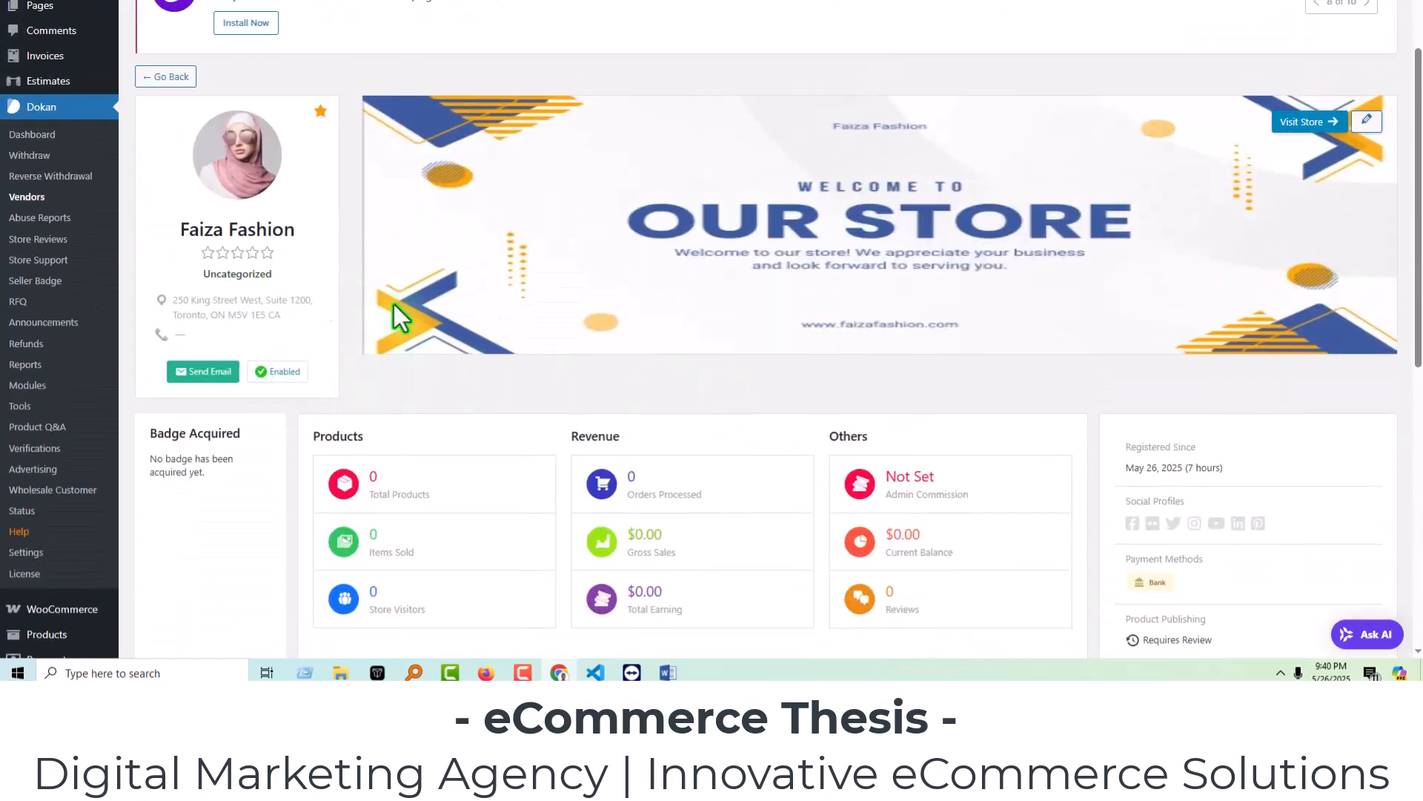
Review the Faiza Fashion vendor's edit form settings, then return to the Vendors list.
left_click(1366, 121)
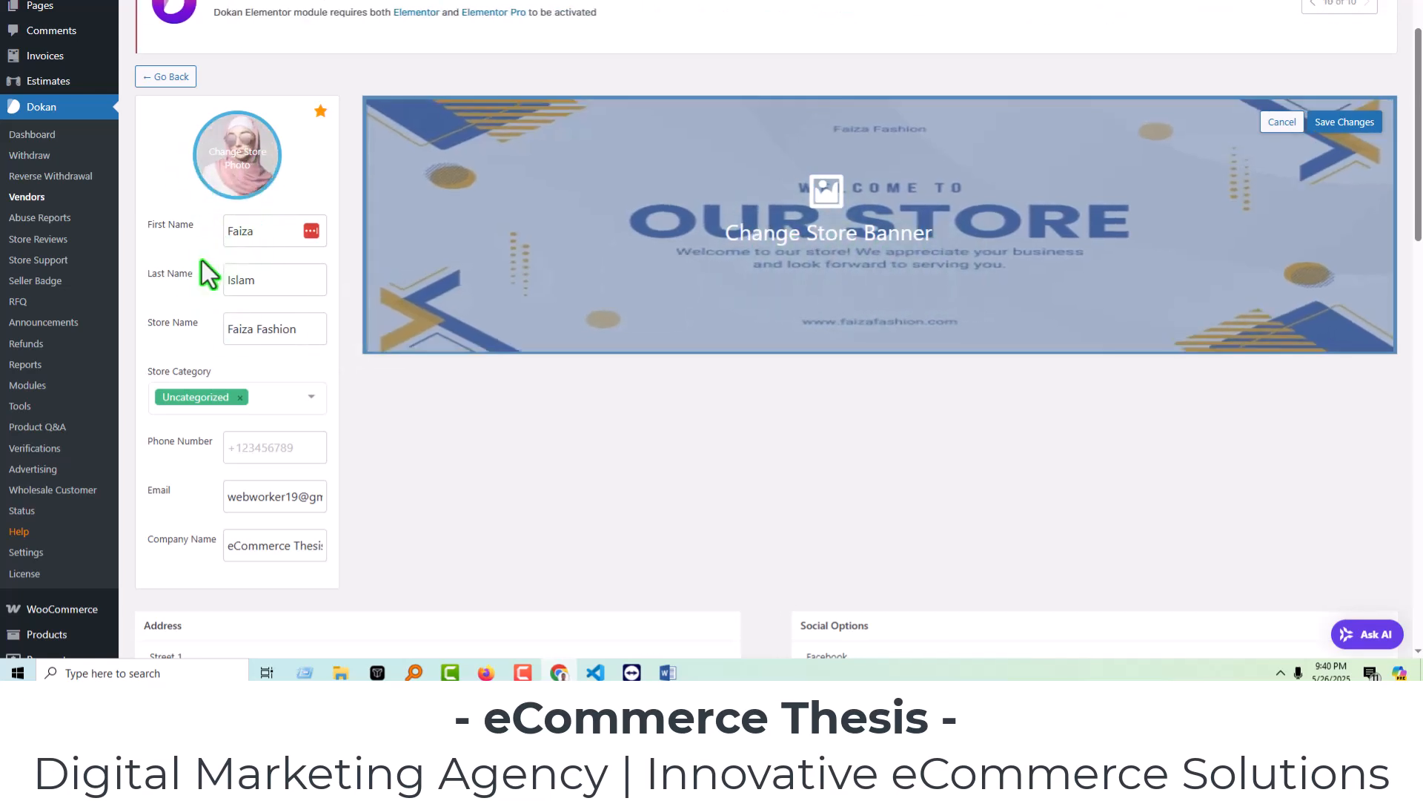
scroll(349, 320, "down", 2)
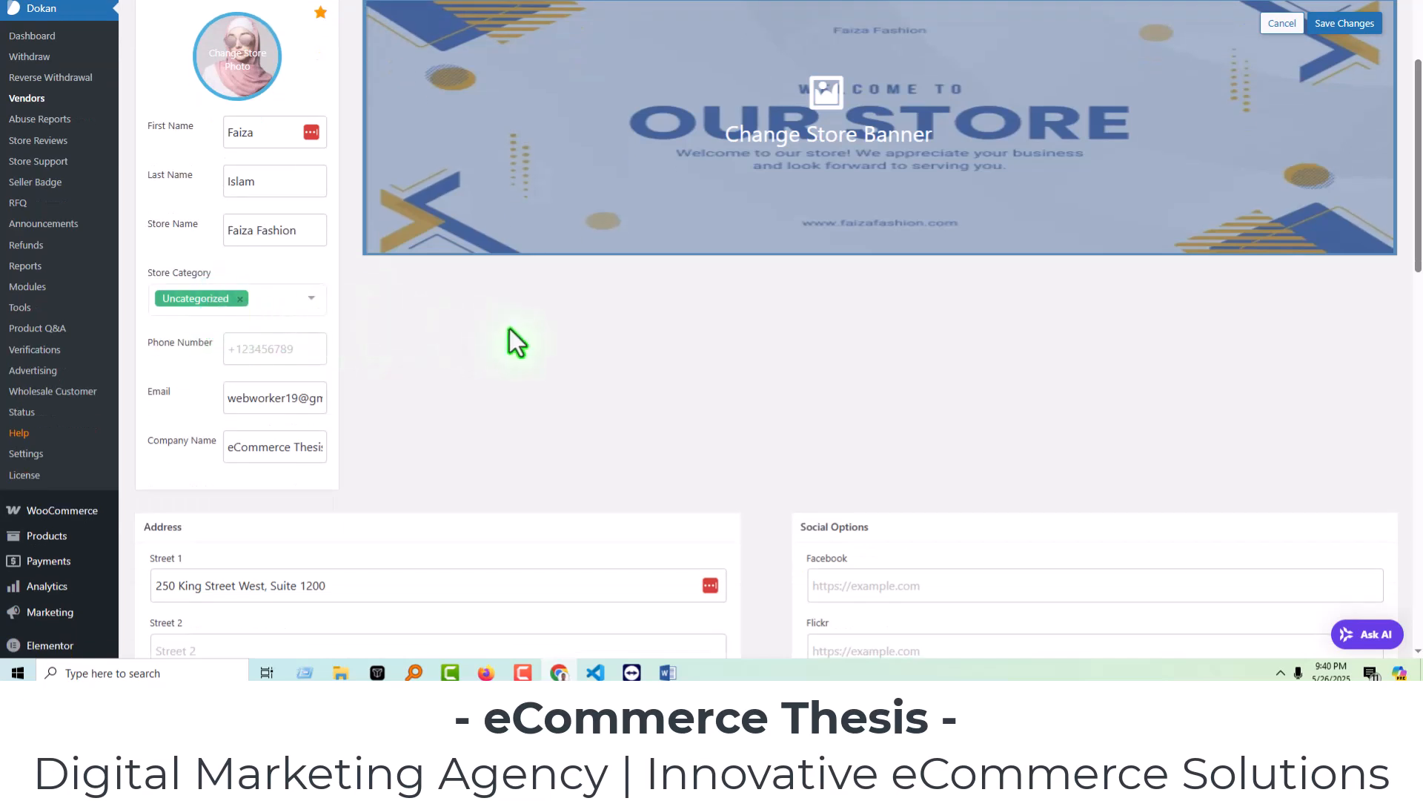
scroll(511, 337, "down", 2)
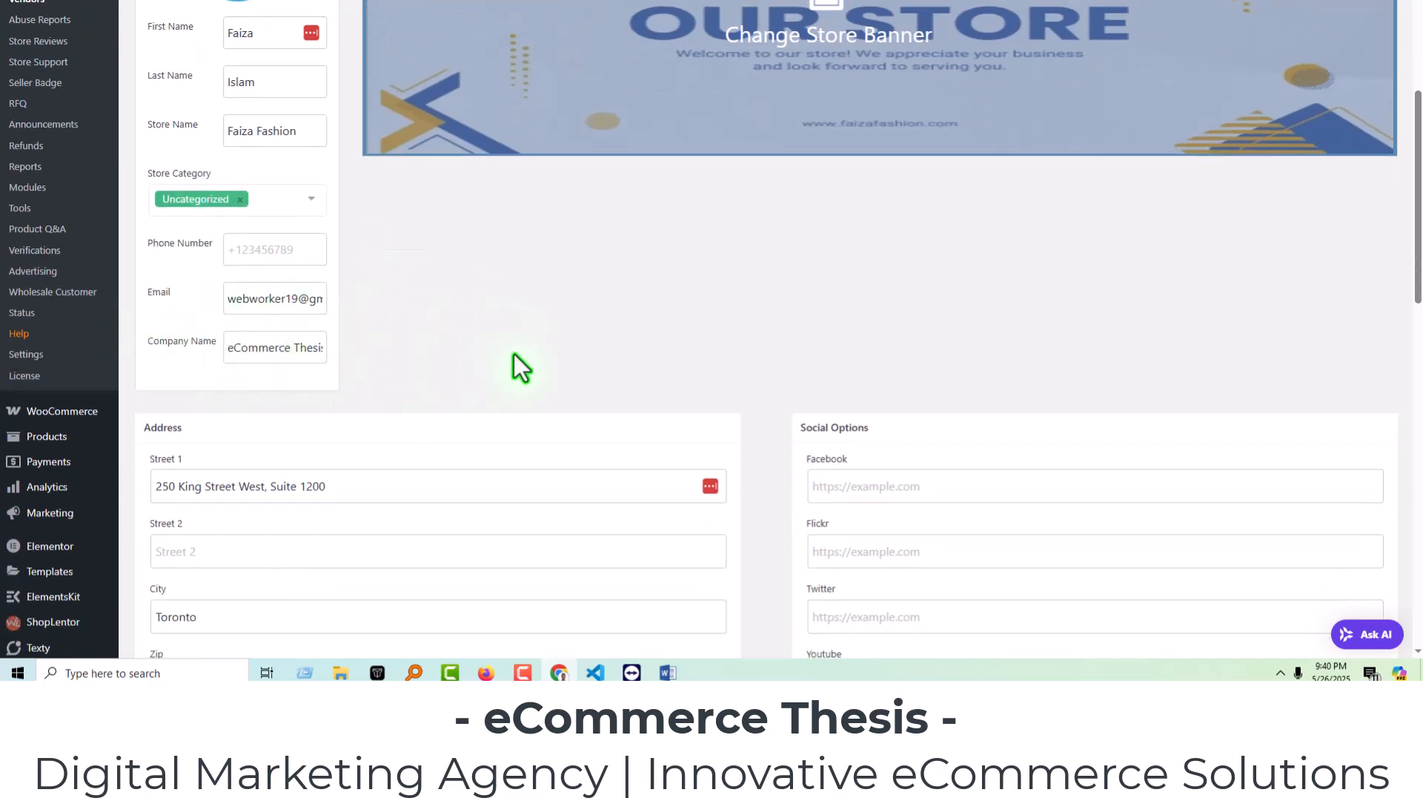
scroll(514, 354, "down", 1)
scroll(514, 354, "down", 4)
scroll(385, 318, "down", 4)
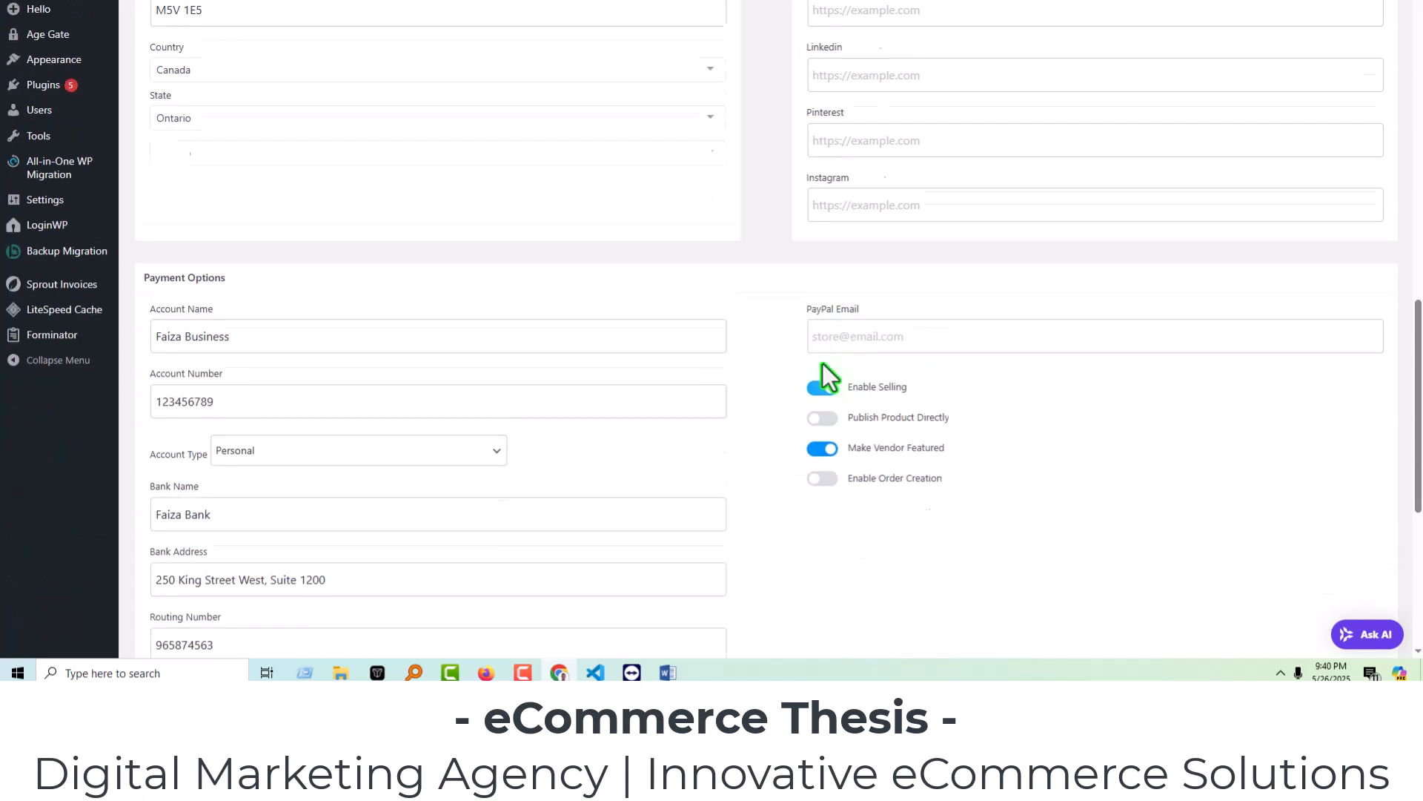
scroll(865, 359, "down", 4)
scroll(1170, 359, "down", 1)
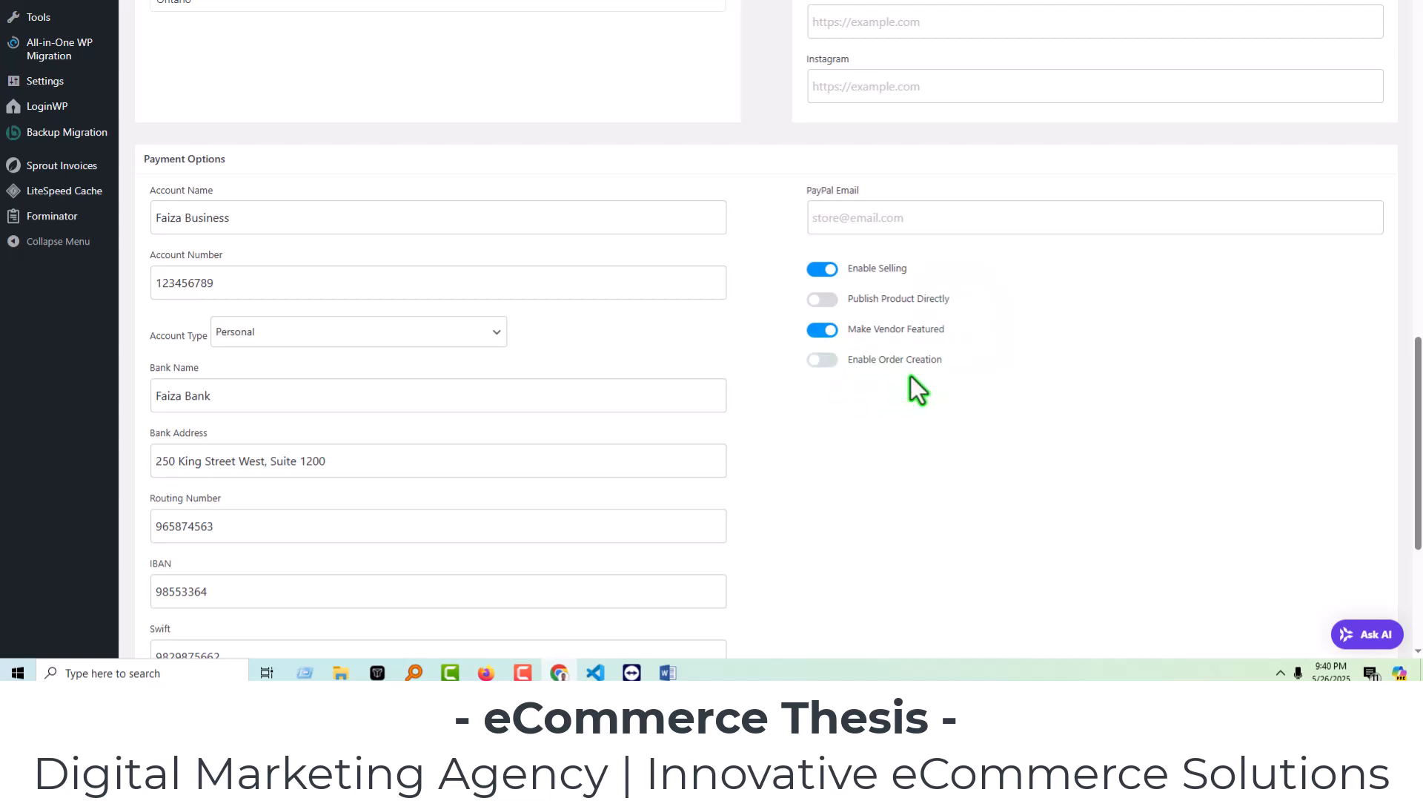
scroll(423, 259, "down", 1)
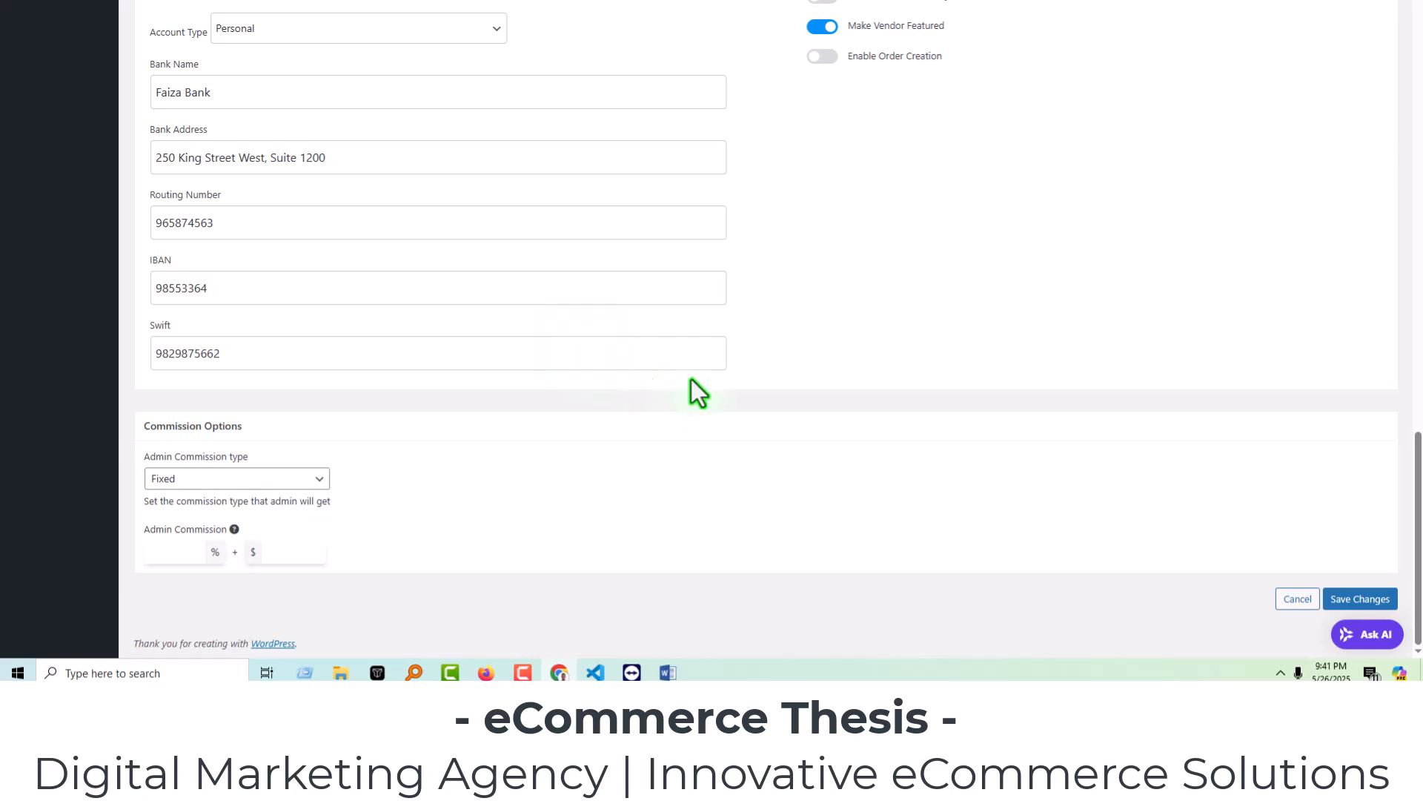
scroll(816, 371, "up", 15)
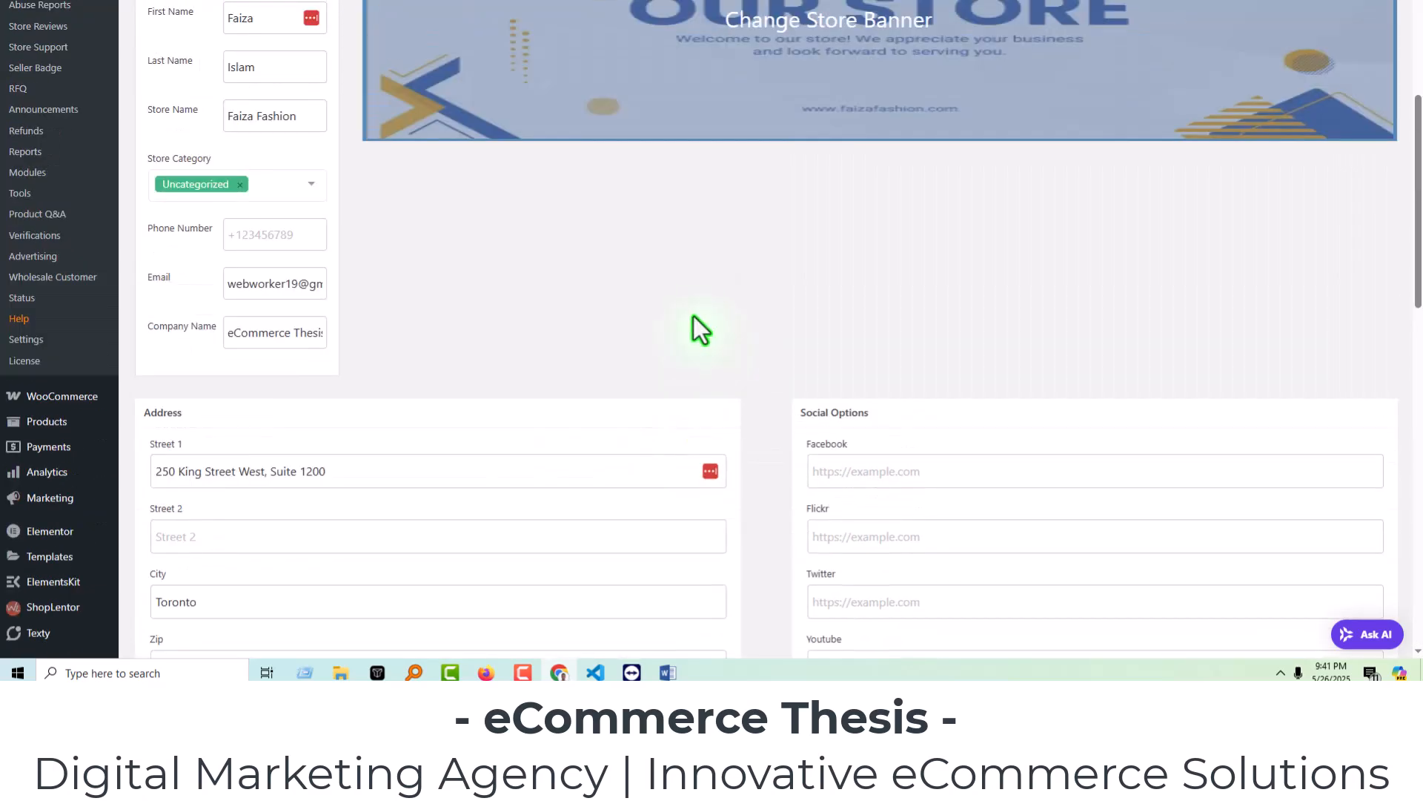
scroll(667, 319, "down", 8)
scroll(594, 322, "down", 5)
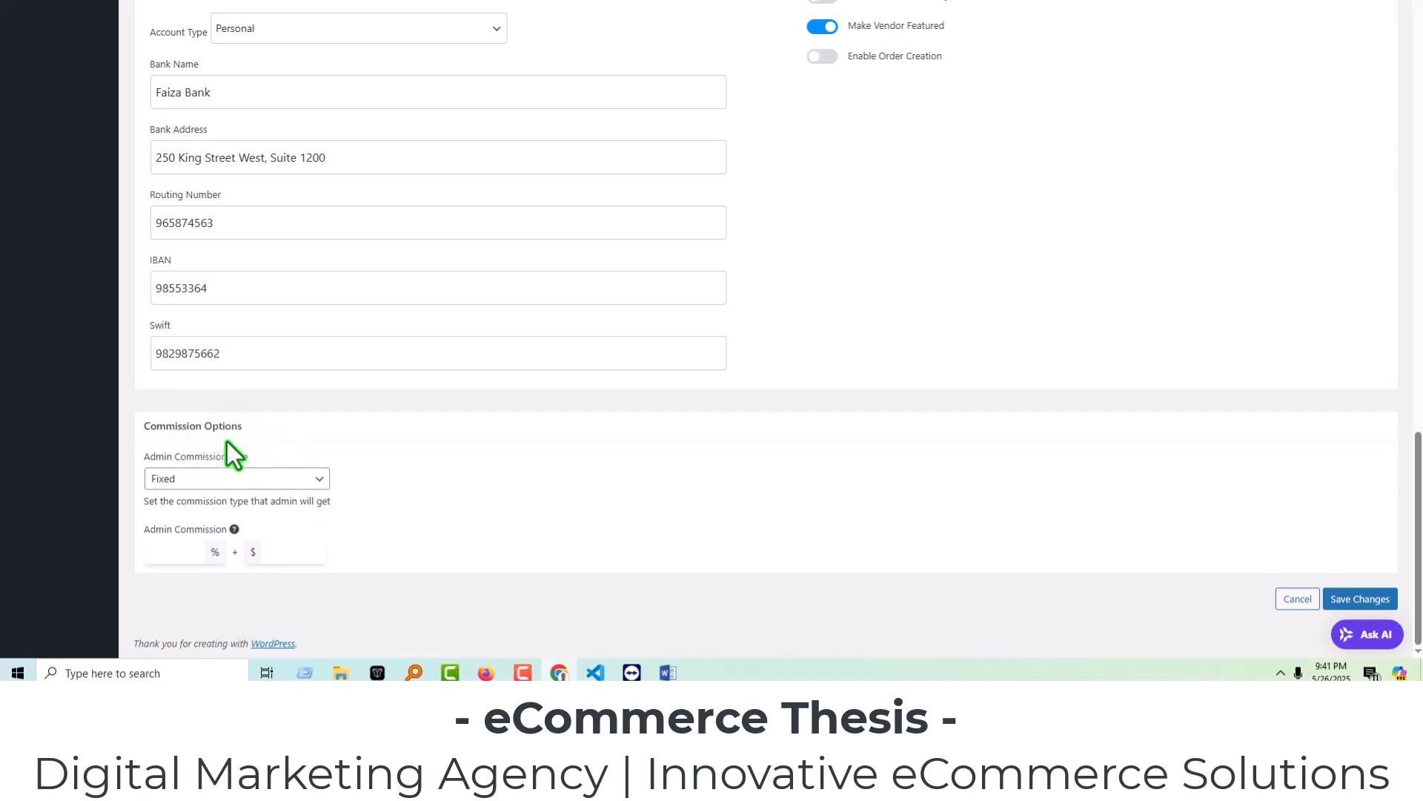
scroll(602, 420, "up", 15)
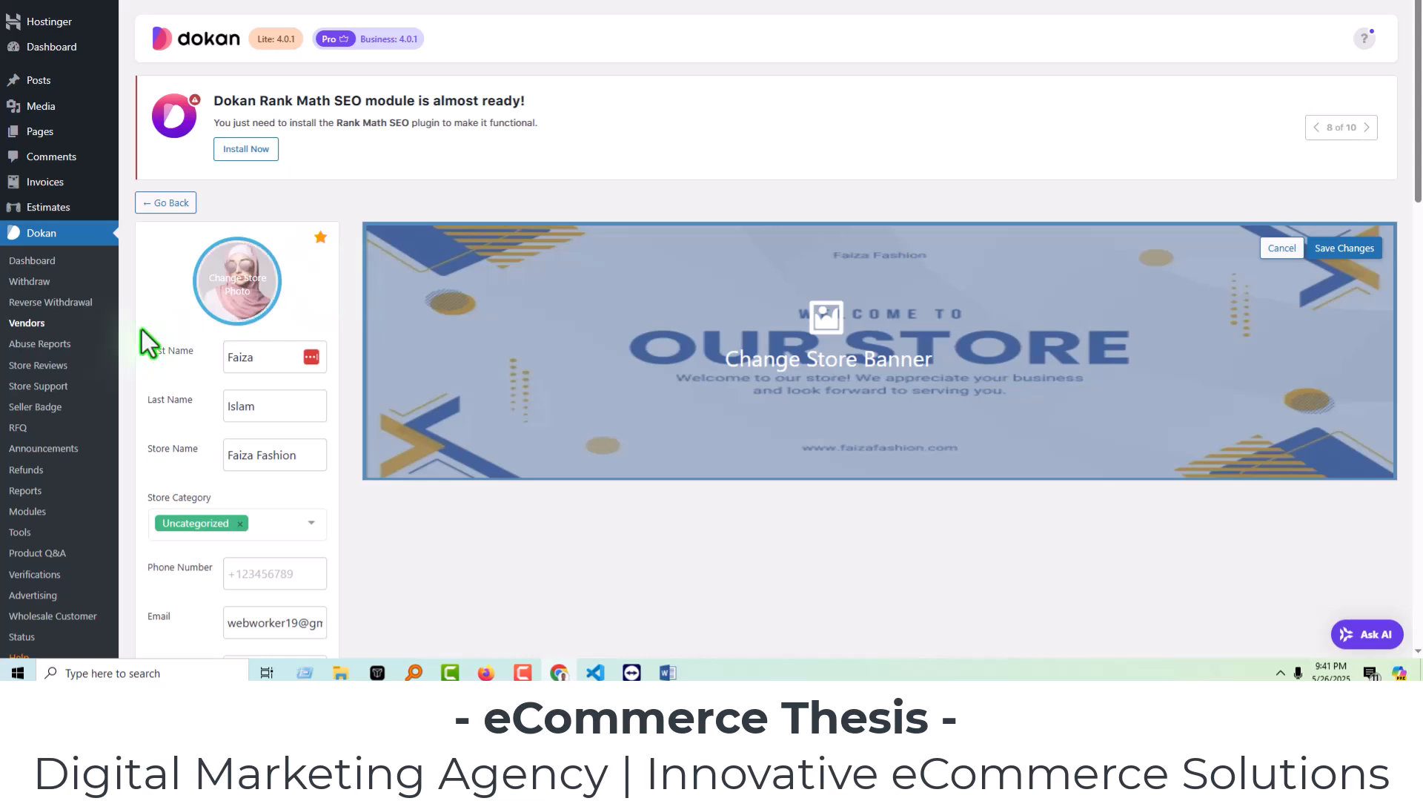
left_click(34, 324)
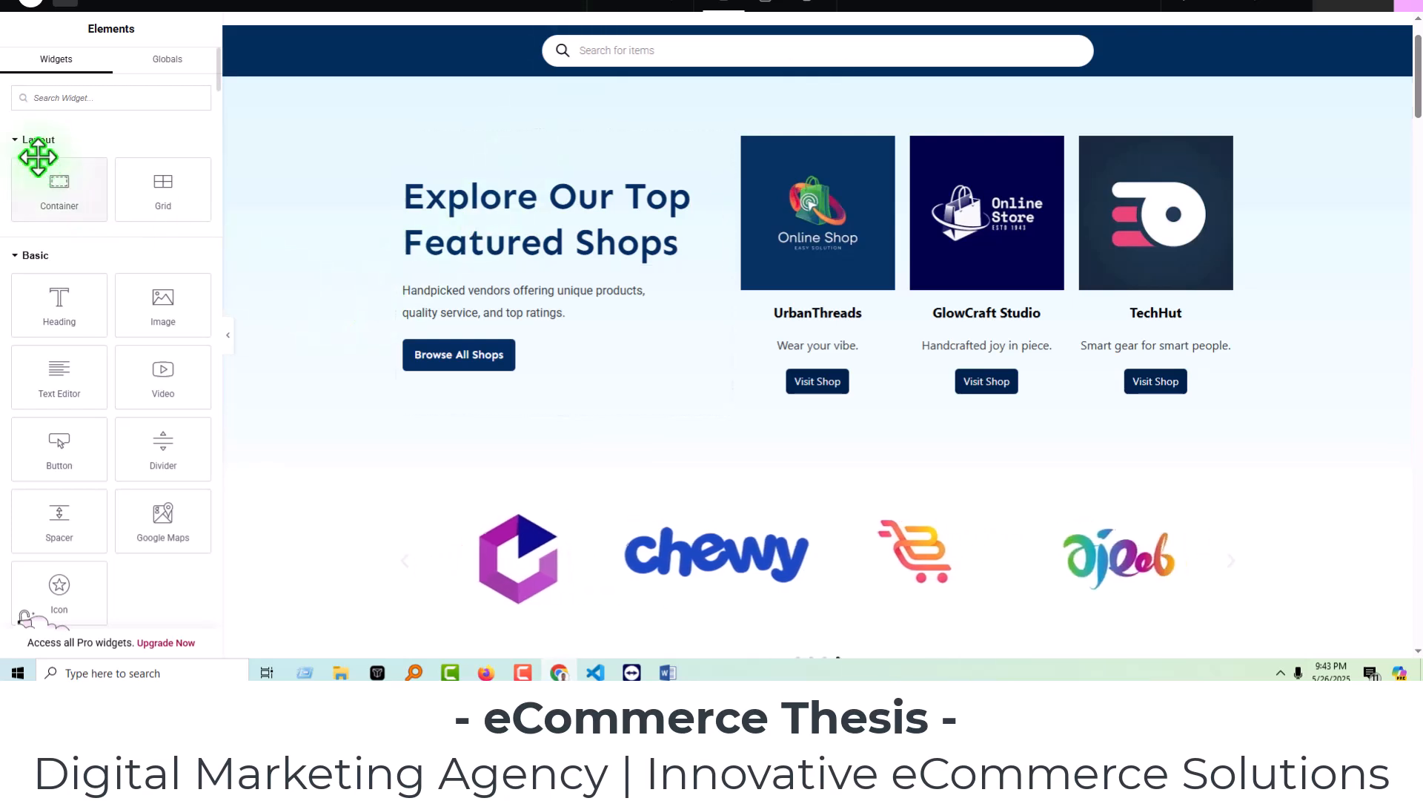
scroll(89, 215, "down", 20)
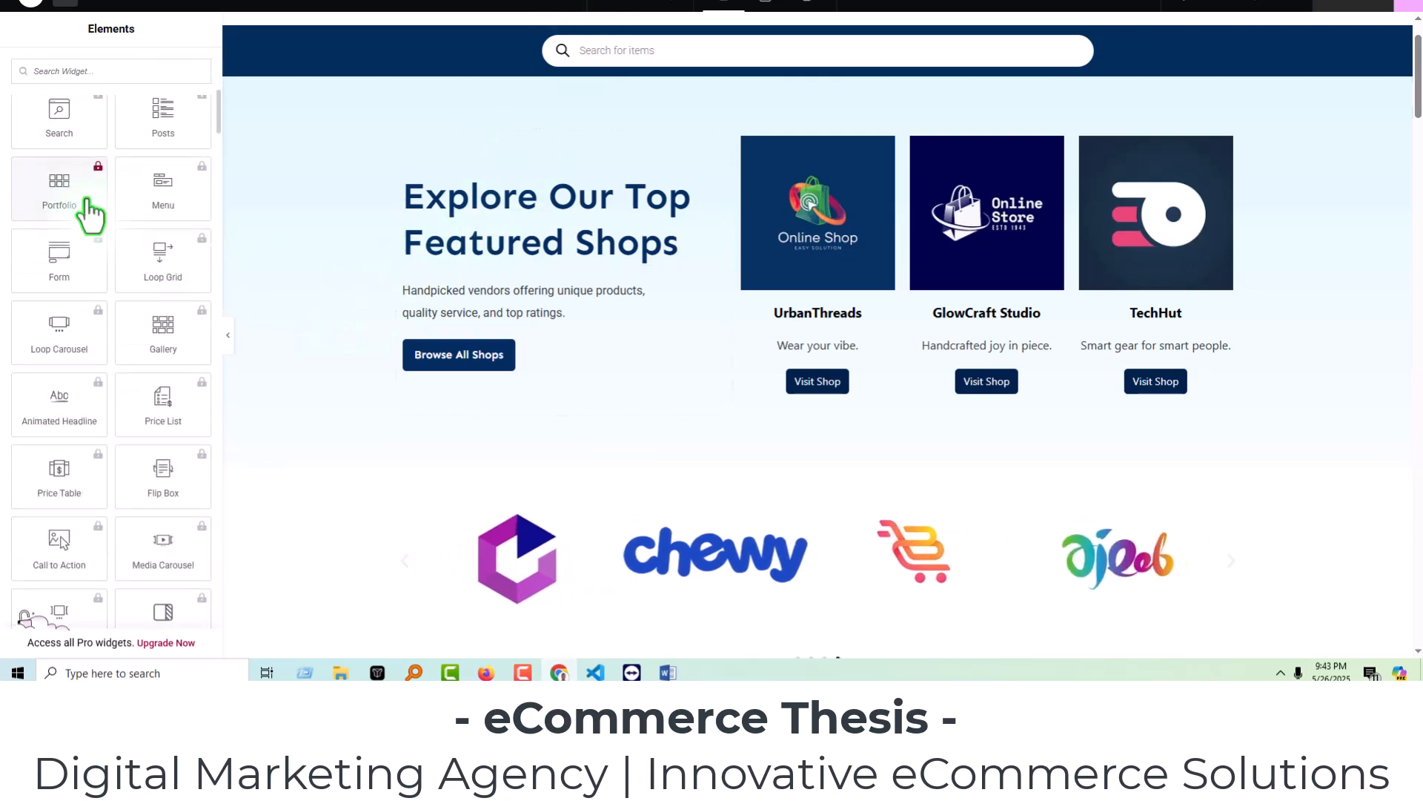
Add the Dokan: Featured Vendors widget below the Browse All Shops button in the hero section.
scroll(100, 320, "down", 20)
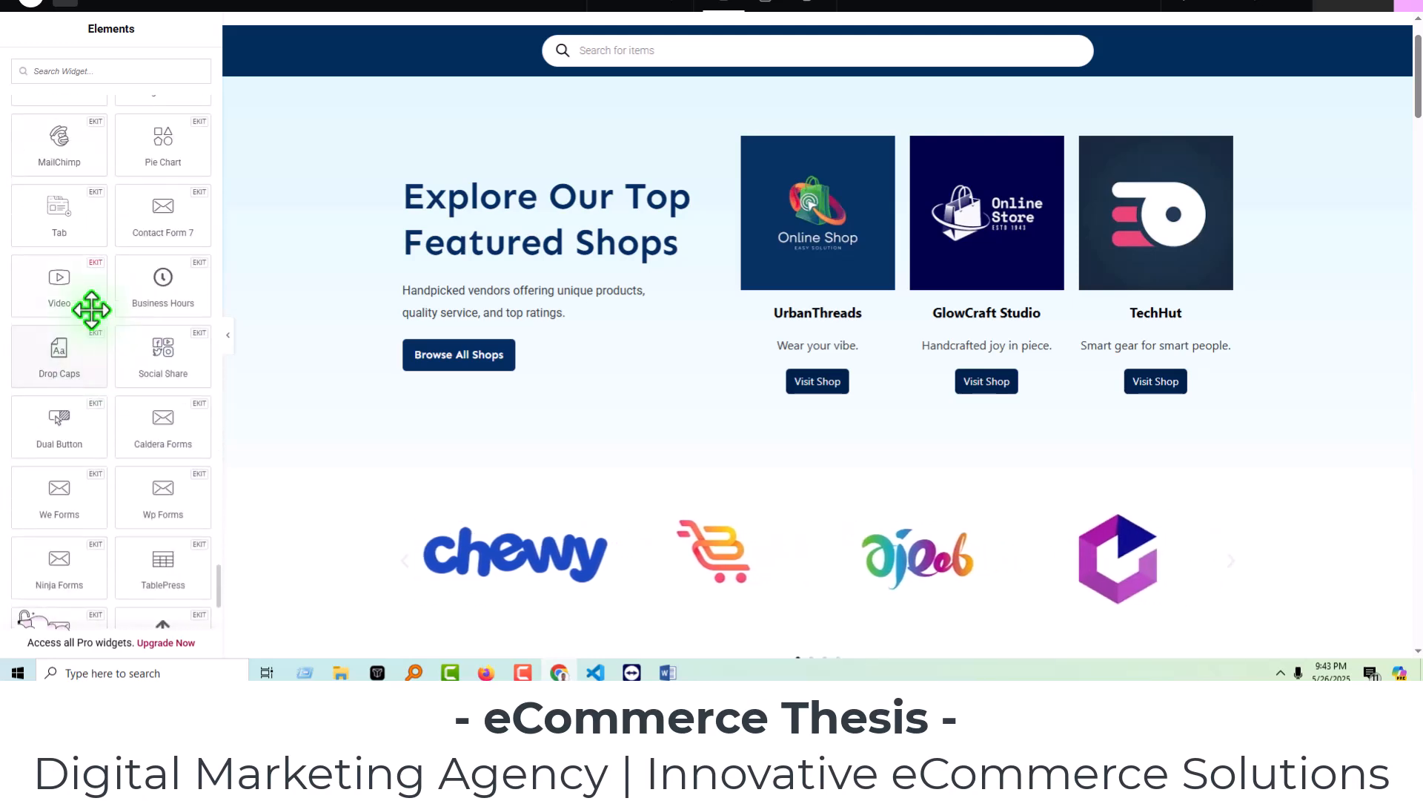
scroll(92, 330, "down", 10)
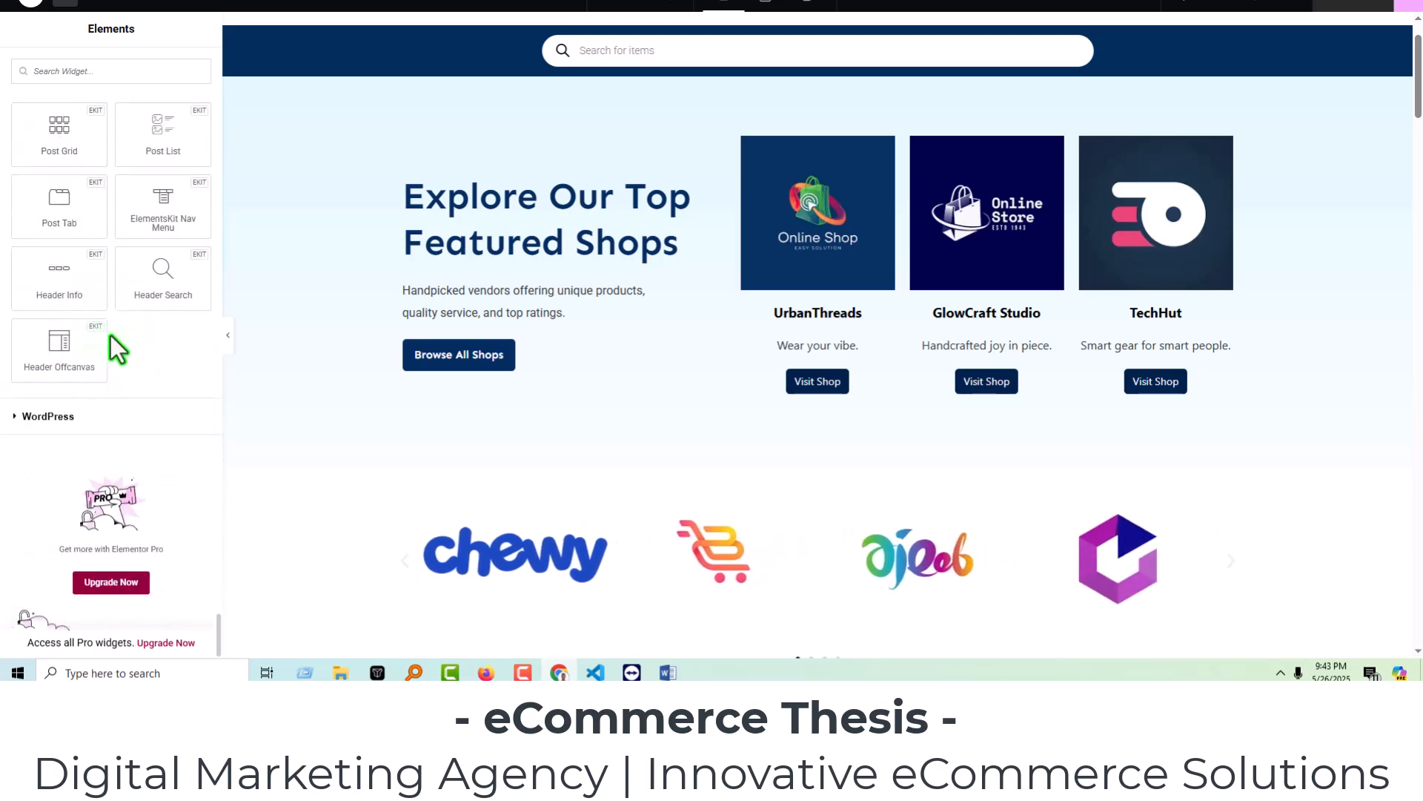
left_click(56, 418)
scroll(92, 434, "down", 10)
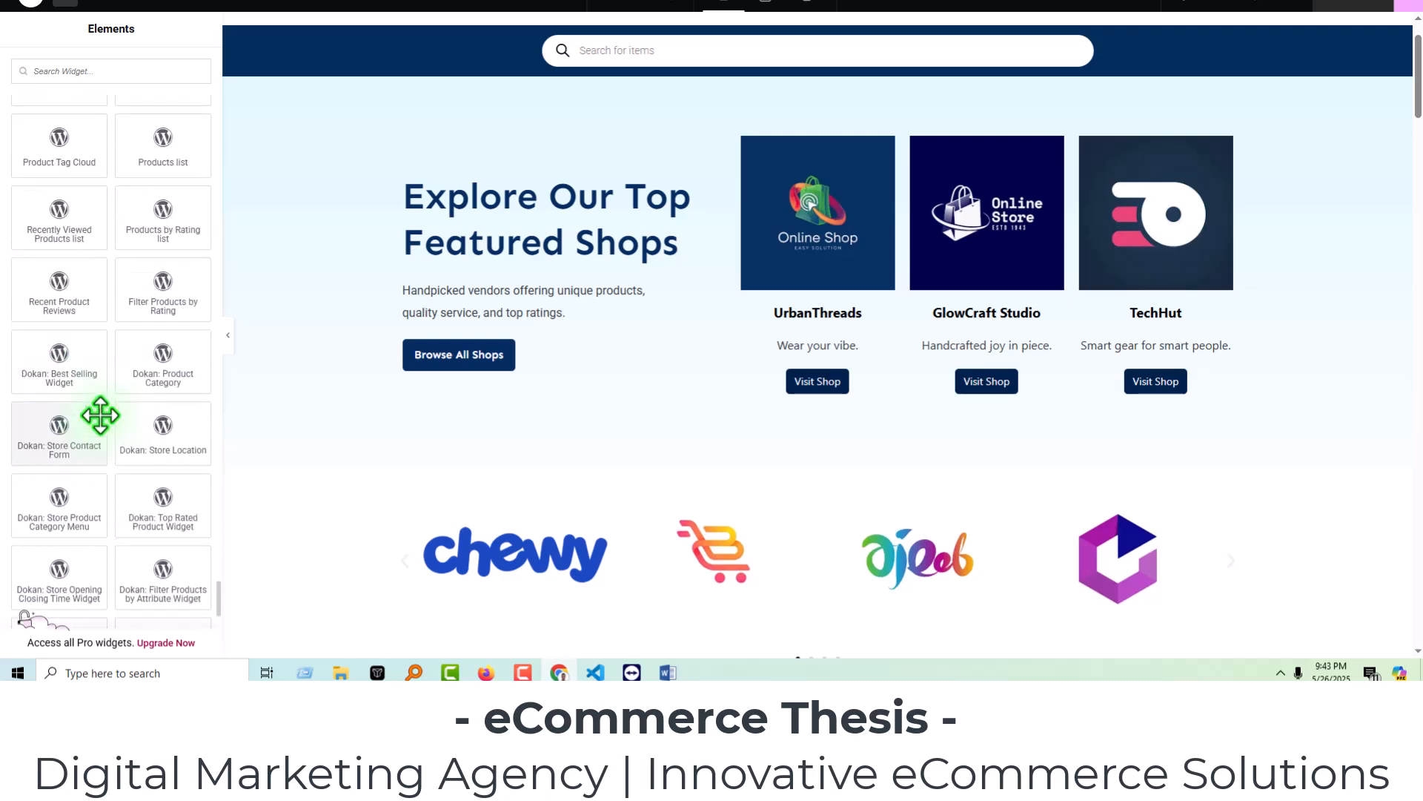
scroll(149, 460, "down", 3)
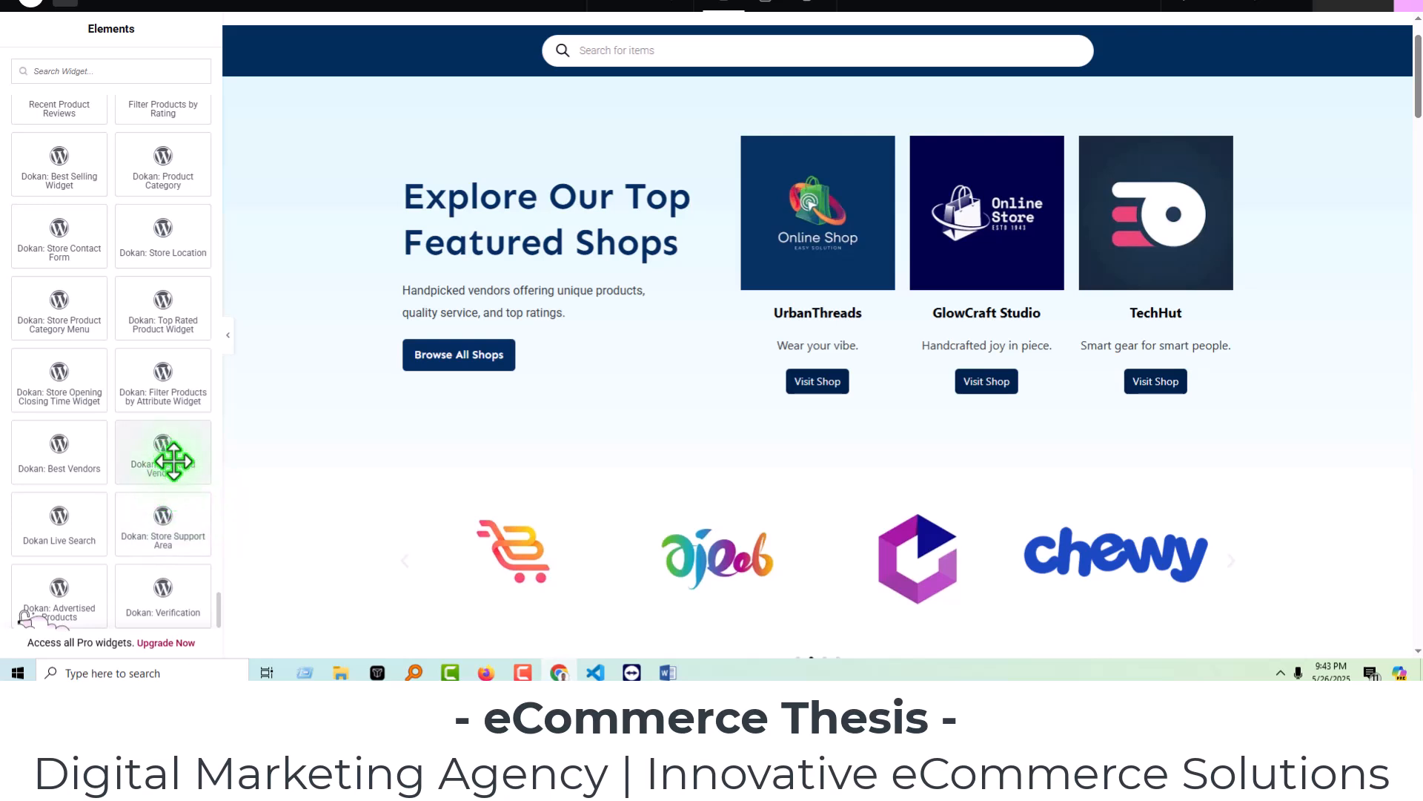
left_click_drag(163, 456, 507, 348)
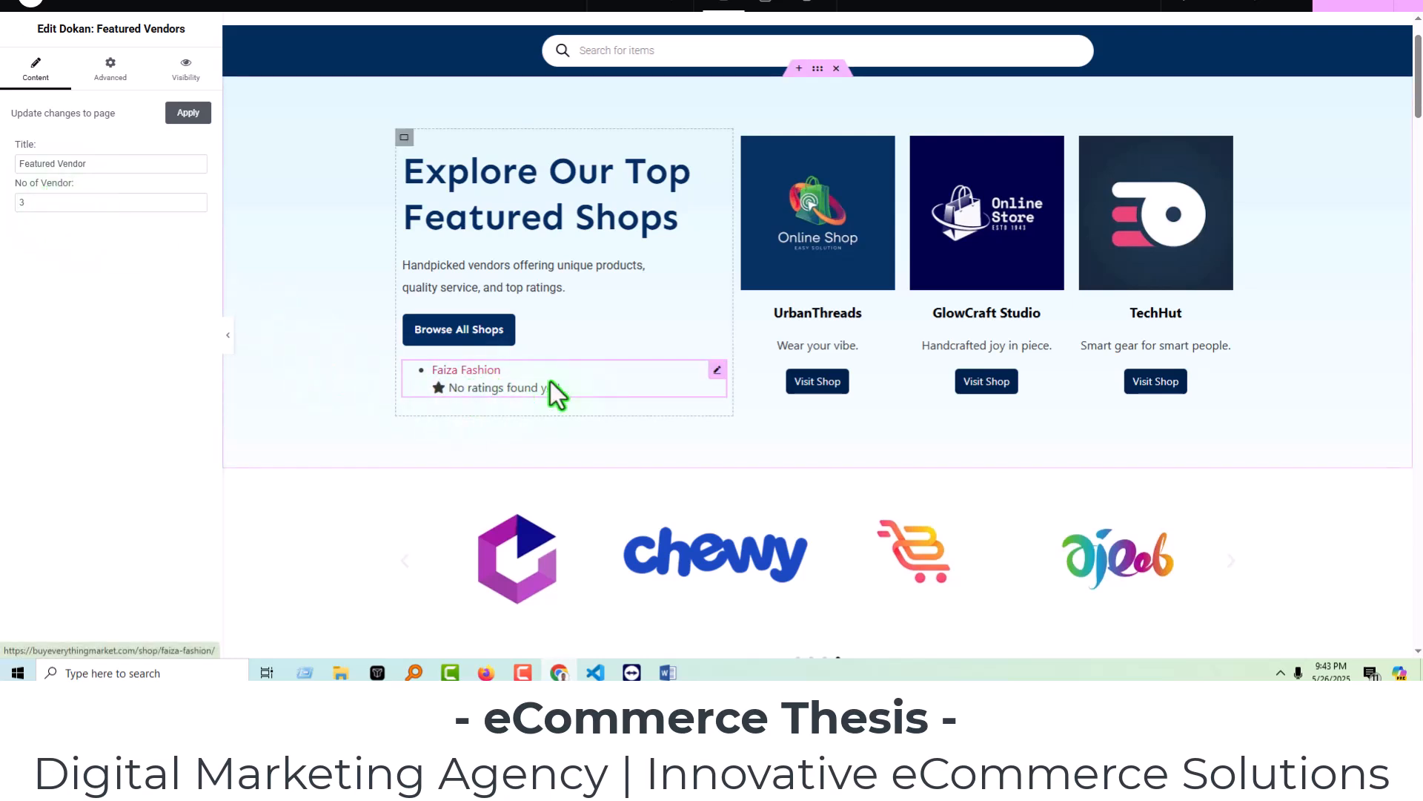
Delete the Dokan: Featured Vendors widget from the hero section.
right_click(593, 380)
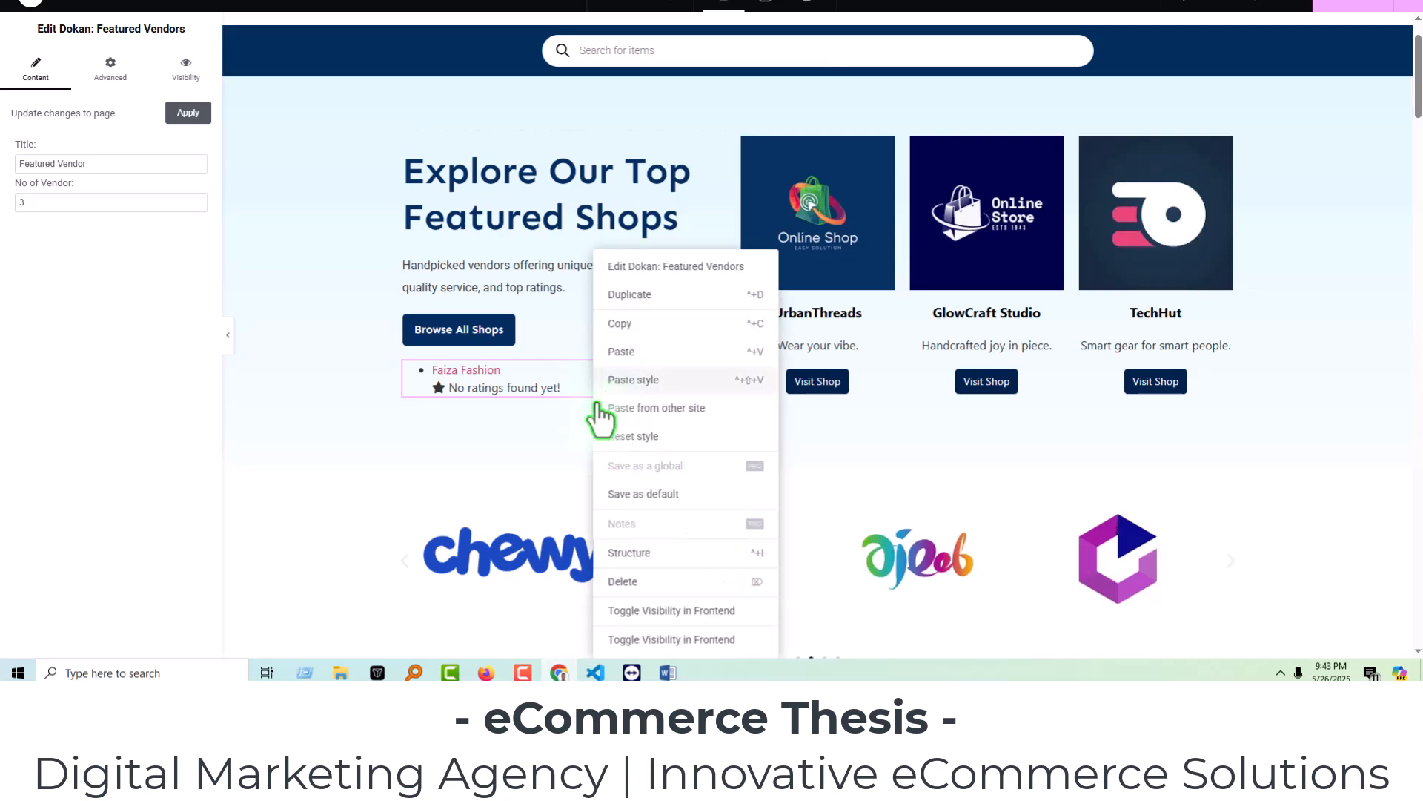
left_click(636, 584)
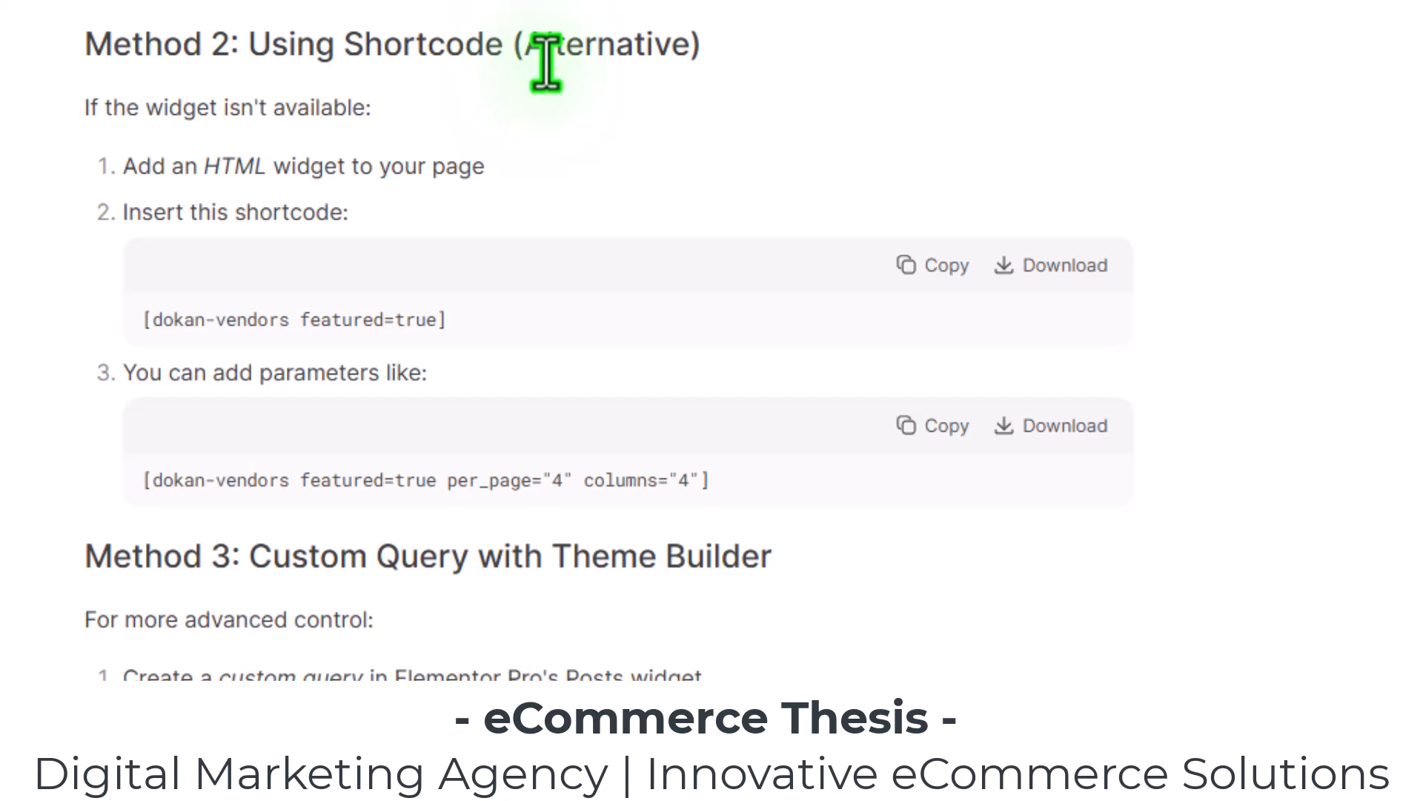
Copy the shortcode [dokan-vendors featured=true] from the instructions page.
left_click_drag(486, 320, 140, 332)
right_click(191, 324)
left_click(215, 355)
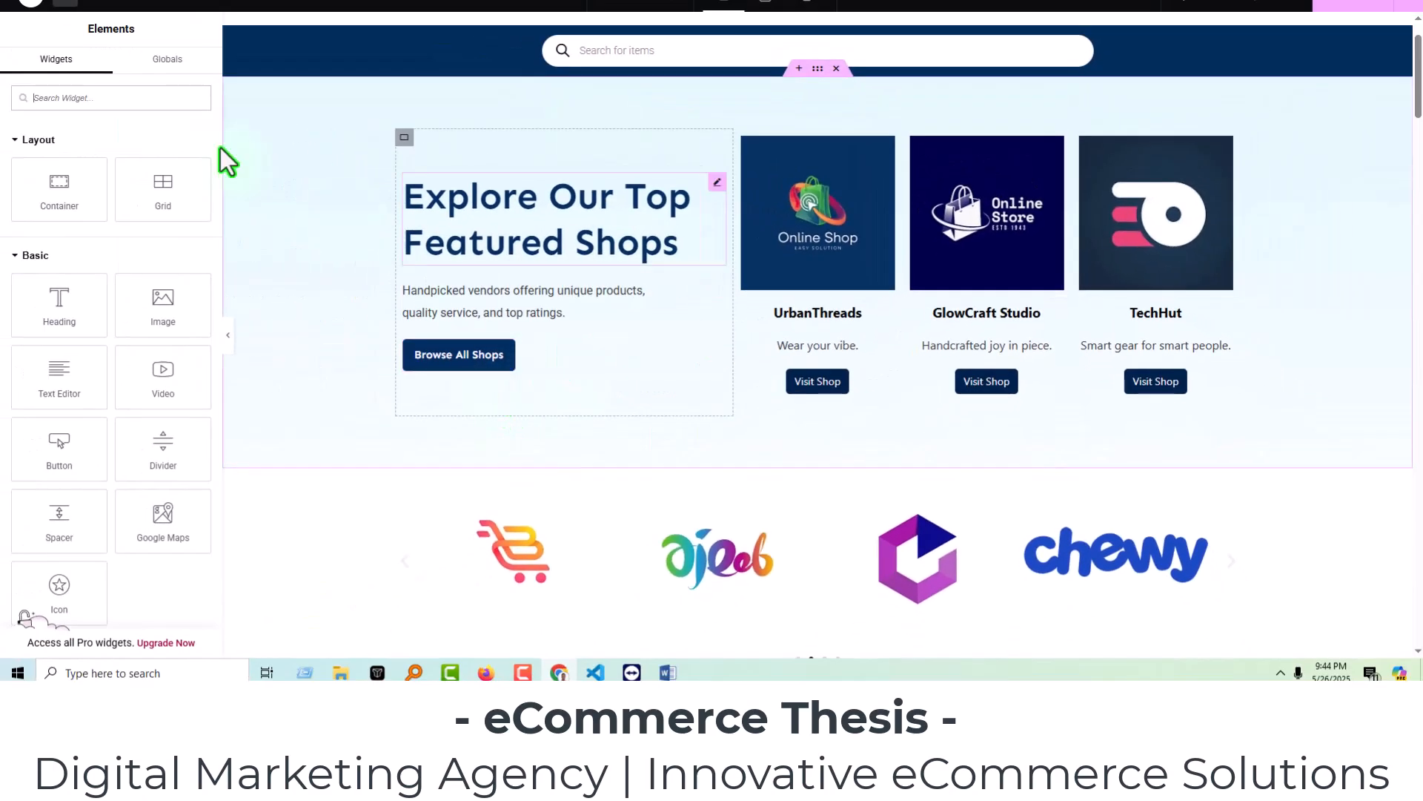
Add a Shortcode widget below the Browse All Shops button containing [dokan-vendors featured=true] and apply it.
left_click(107, 108)
type("code")
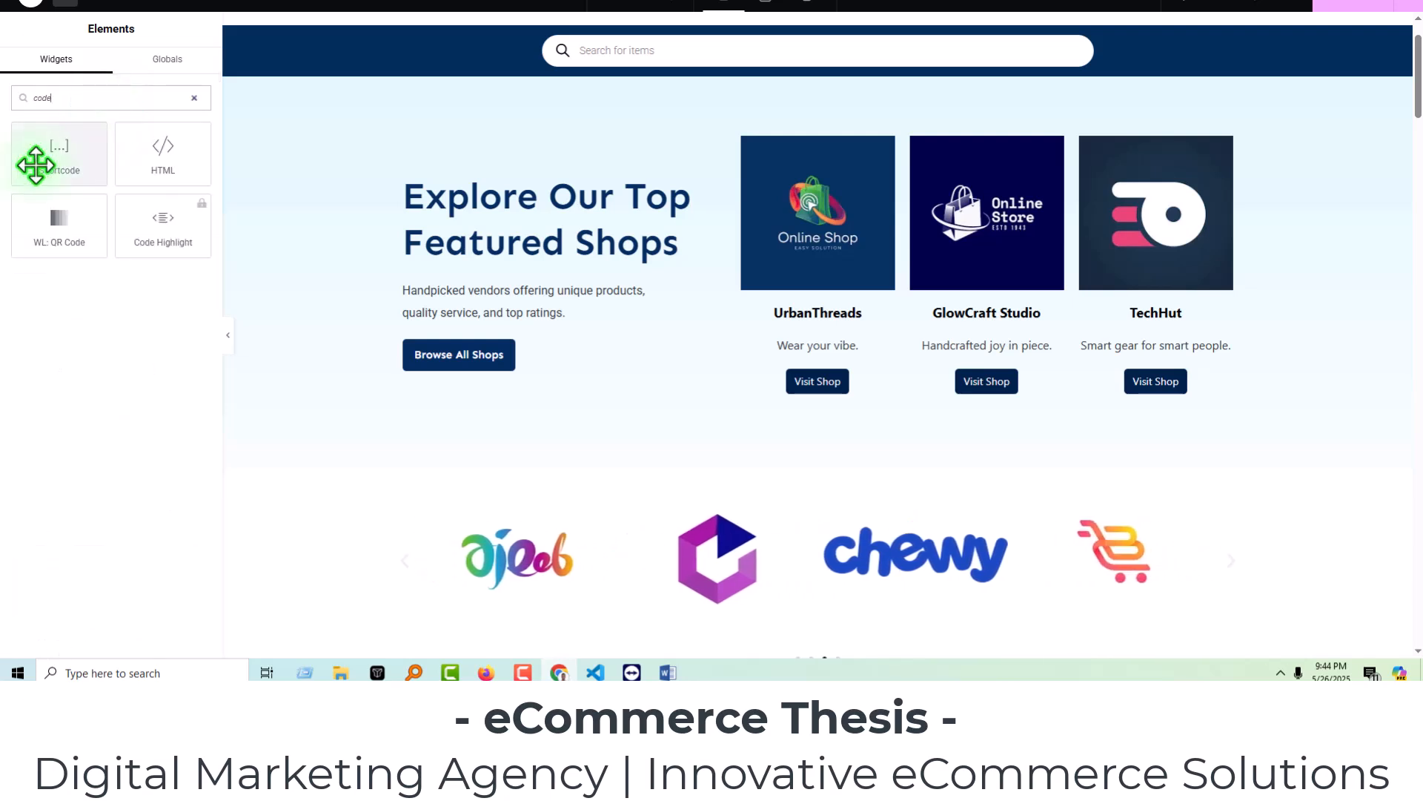
left_click_drag(35, 165, 437, 367)
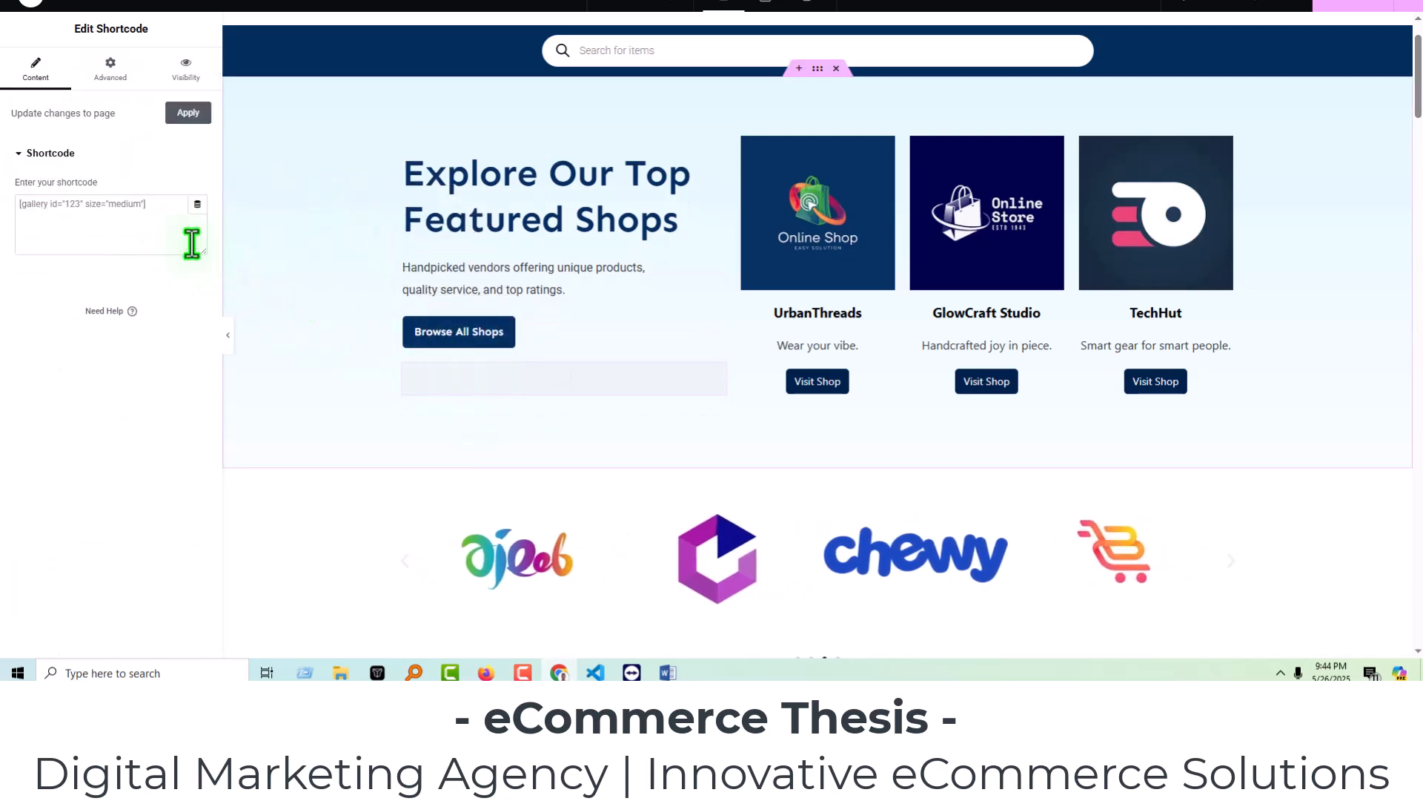
left_click(149, 220)
key("ctrl+v")
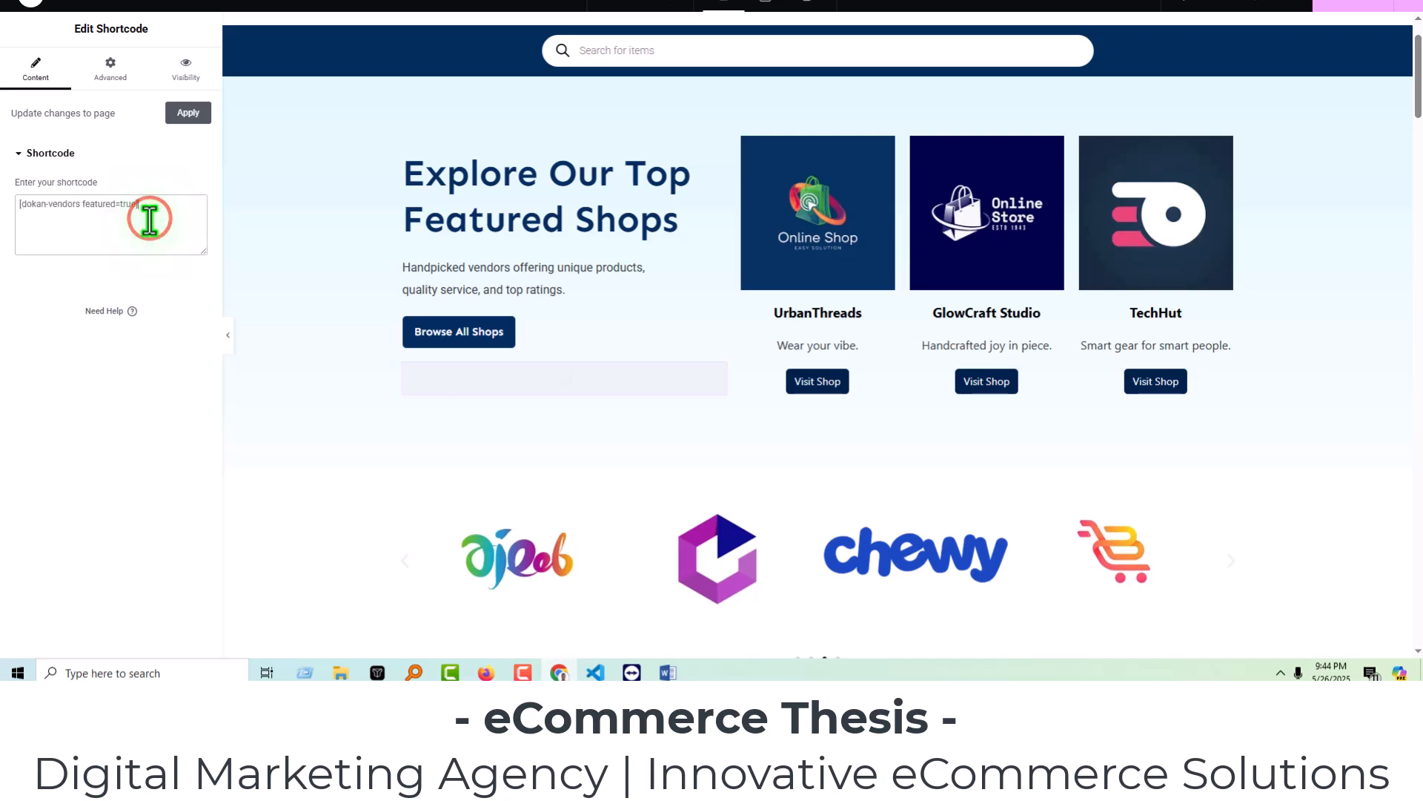
left_click(163, 455)
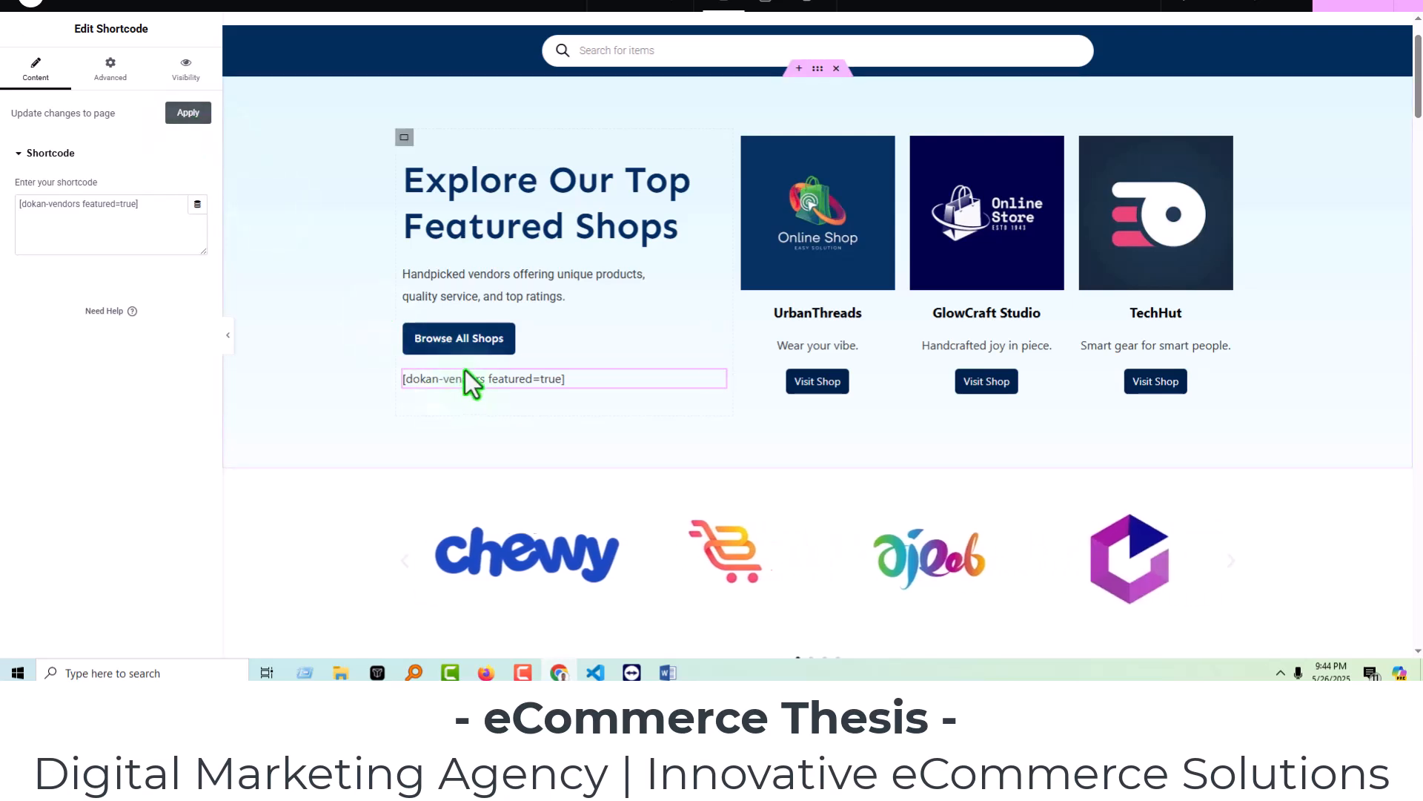
left_click(188, 114)
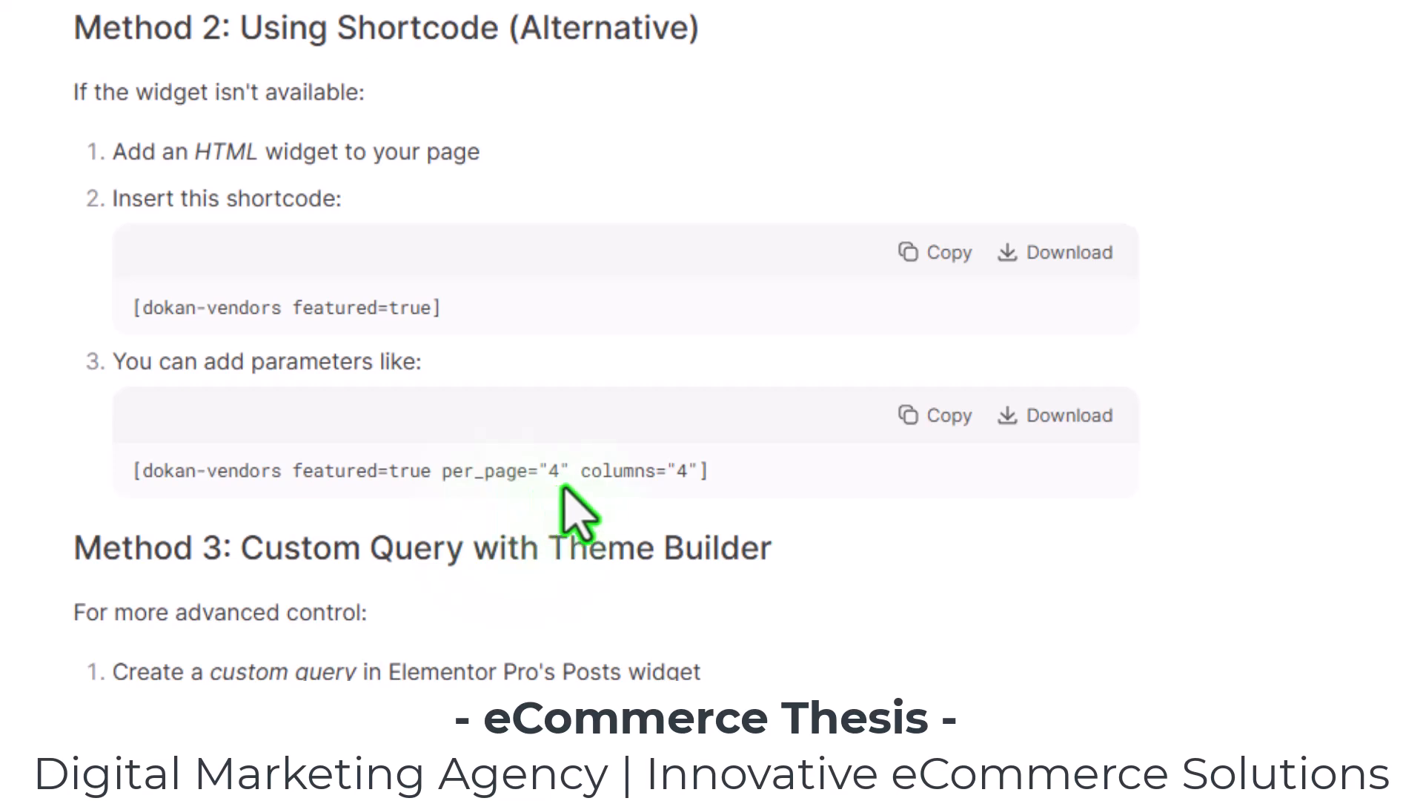
left_click_drag(722, 481, 132, 493)
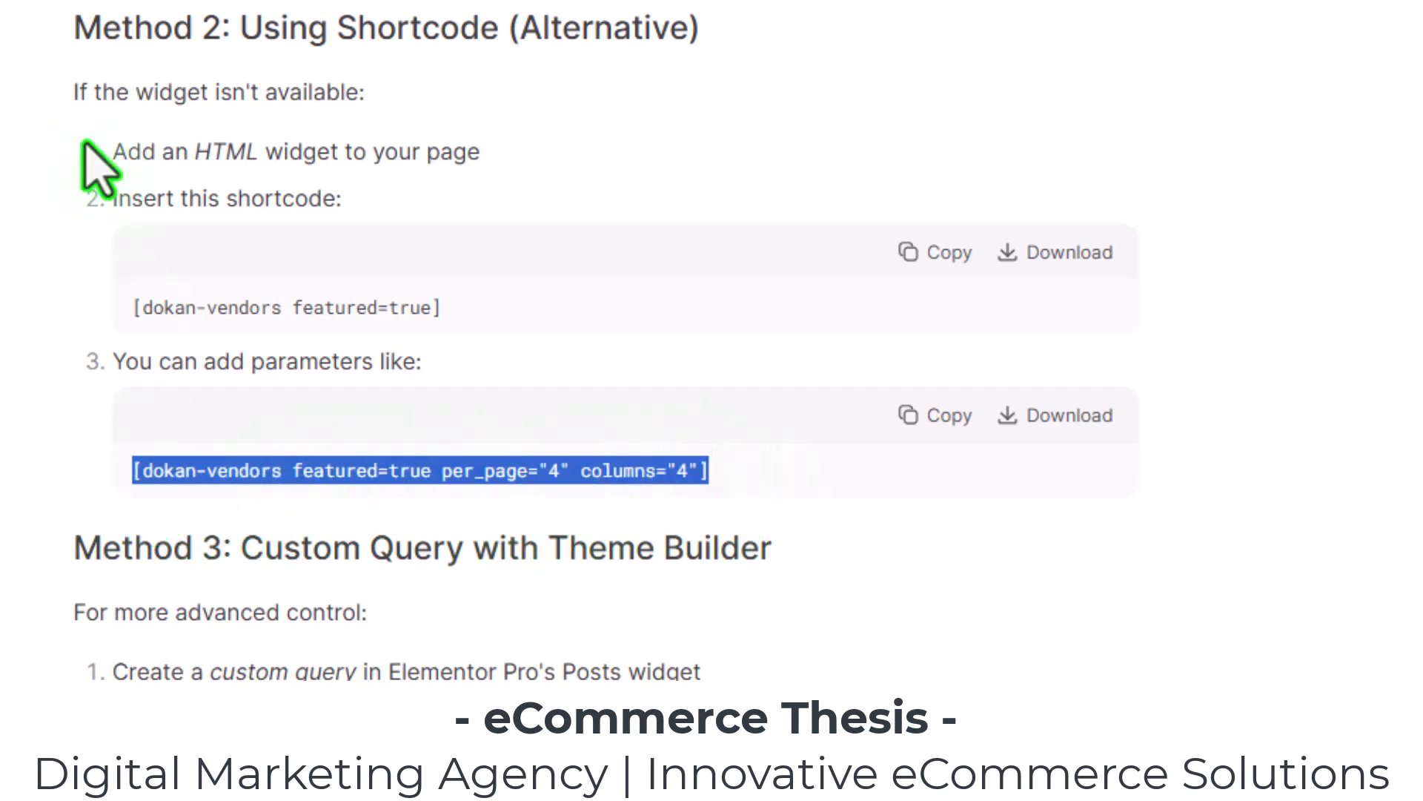
left_click(623, 544)
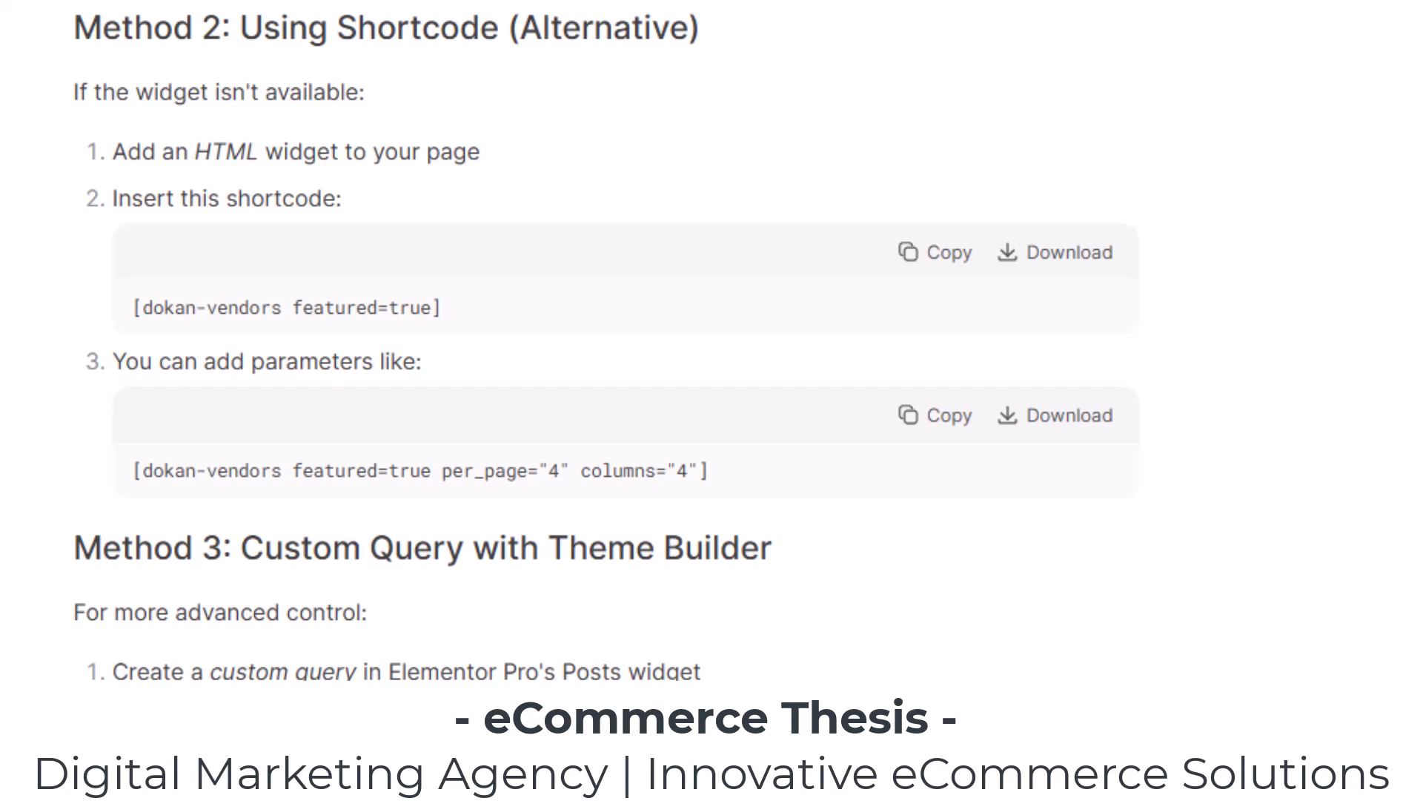
left_click_drag(148, 711, 69, 674)
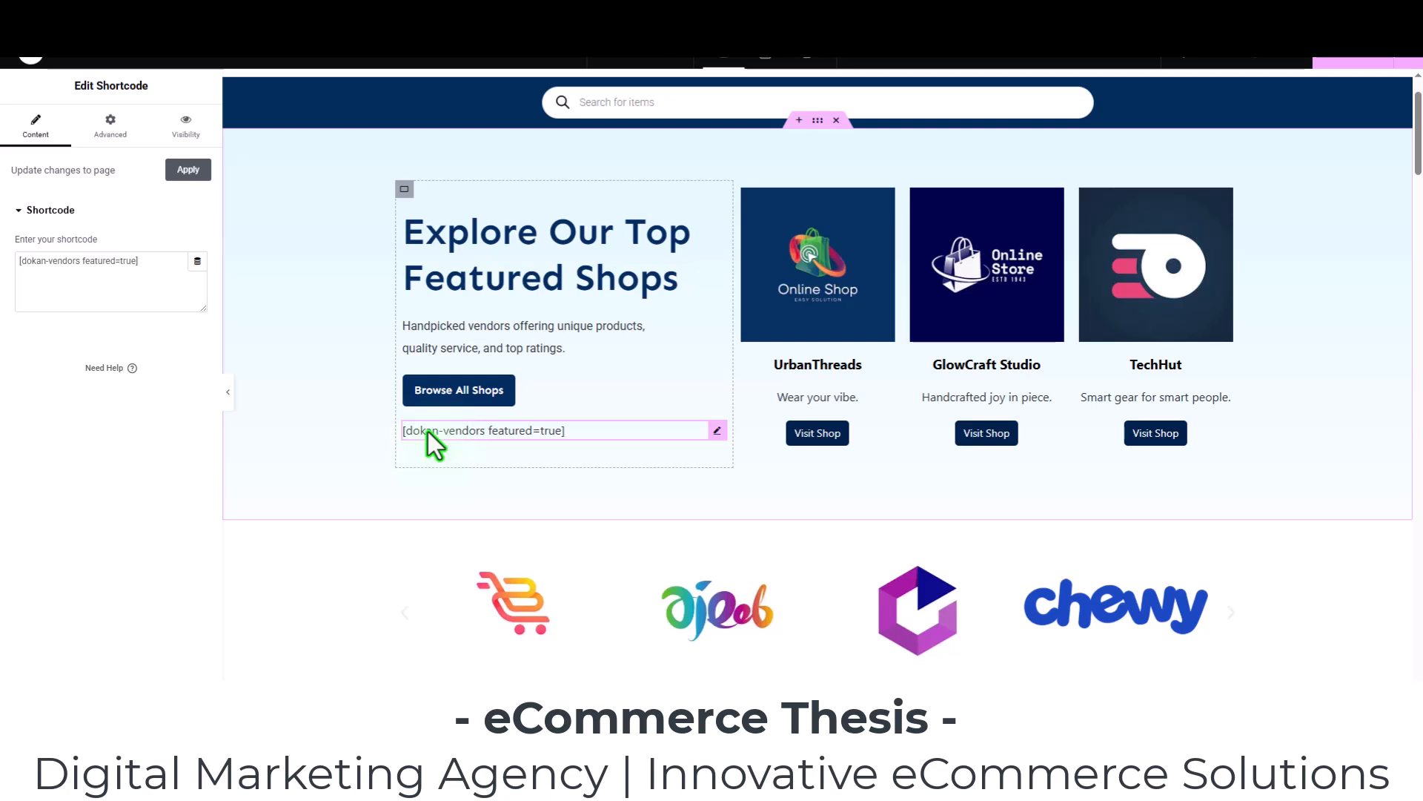
Delete the shortcode widget from the hero section.
right_click(429, 432)
left_click(376, 433)
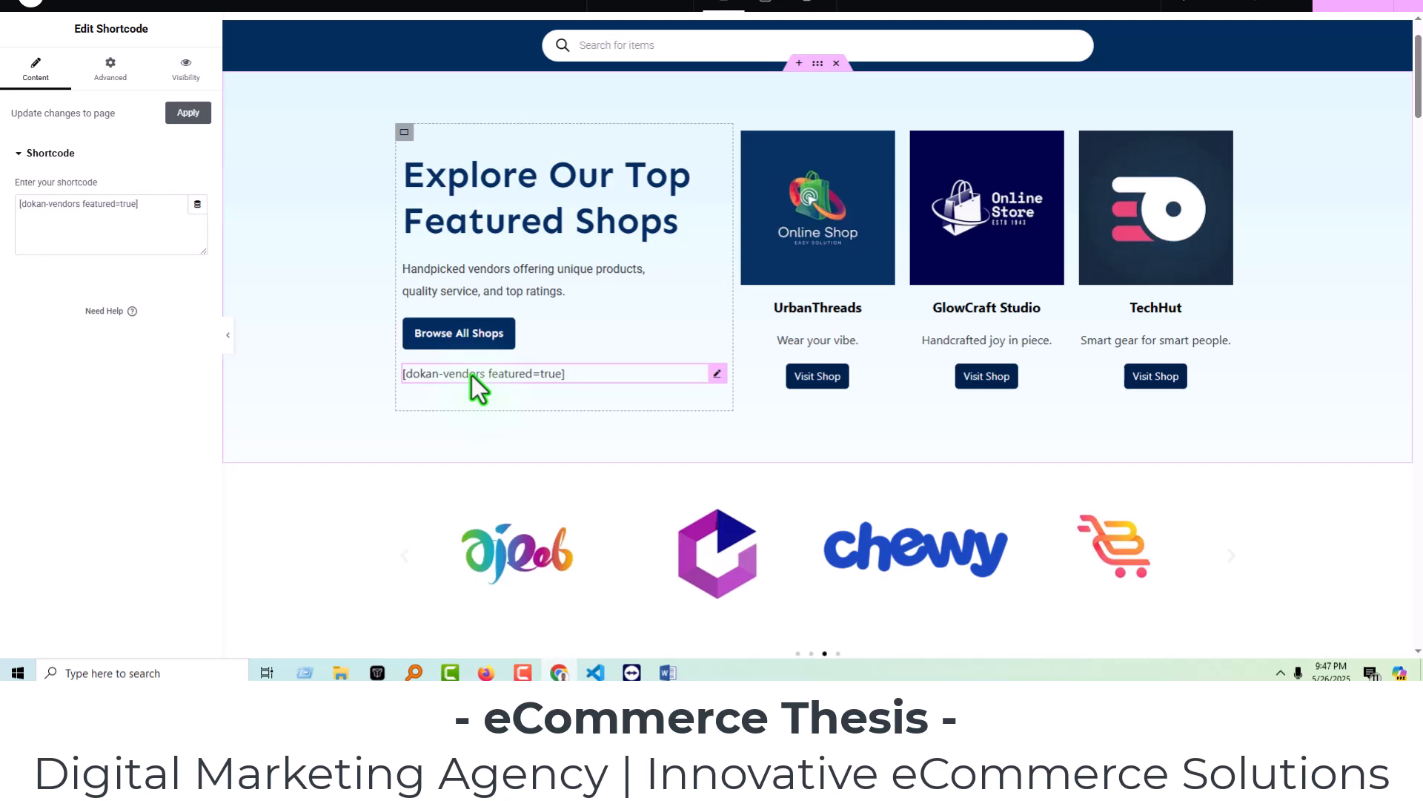
right_click(471, 376)
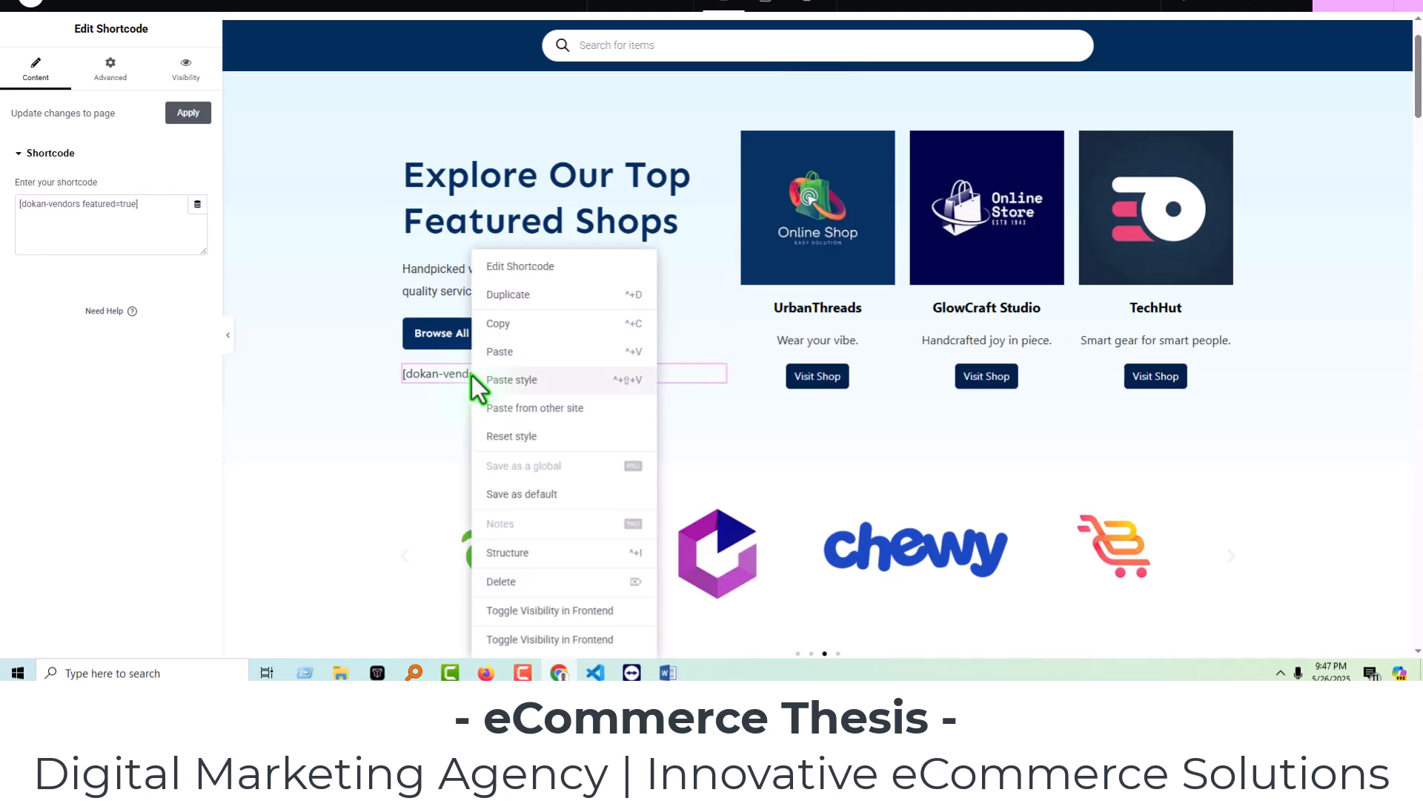
left_click(503, 586)
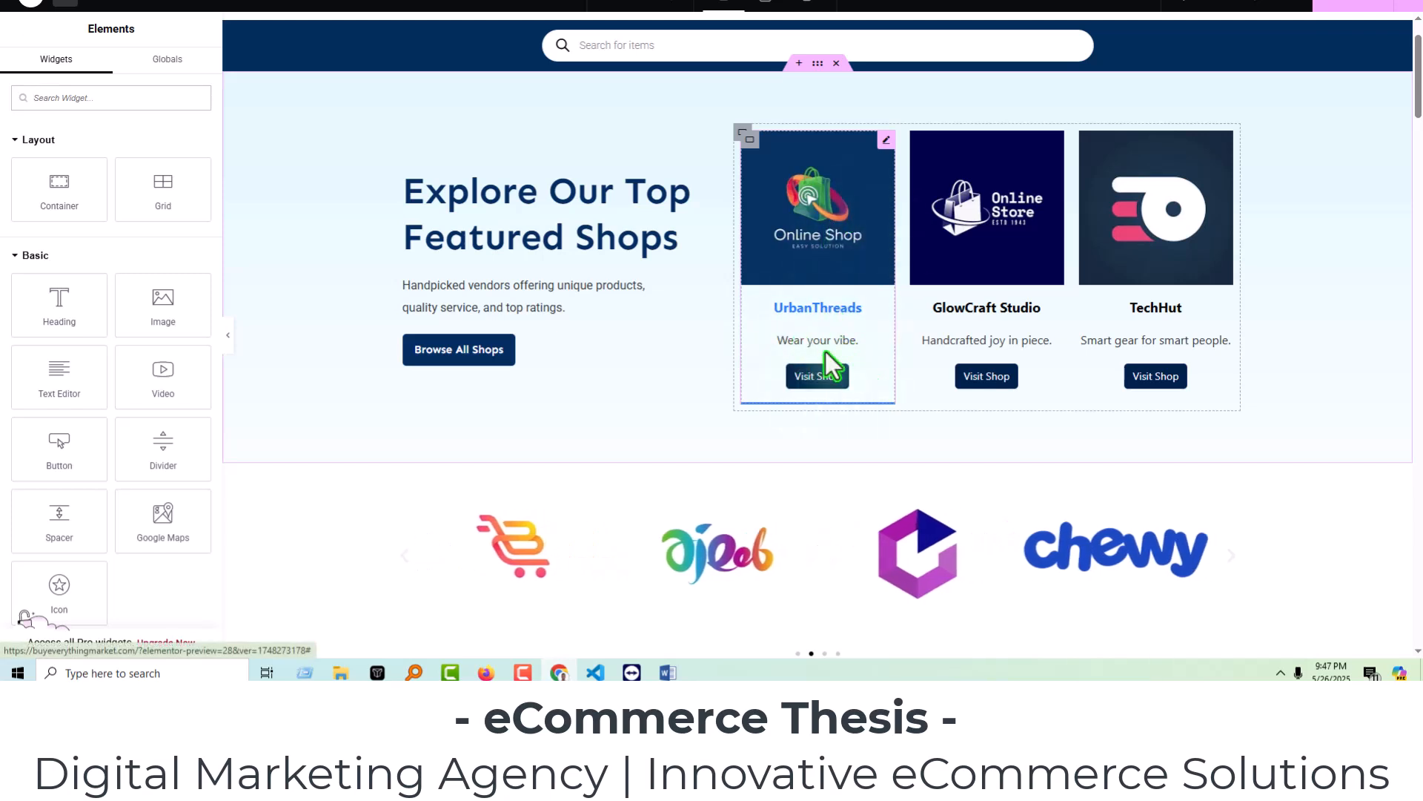
Edit the UrbanThreads image box, enable its link and open the link field.
left_click(885, 141)
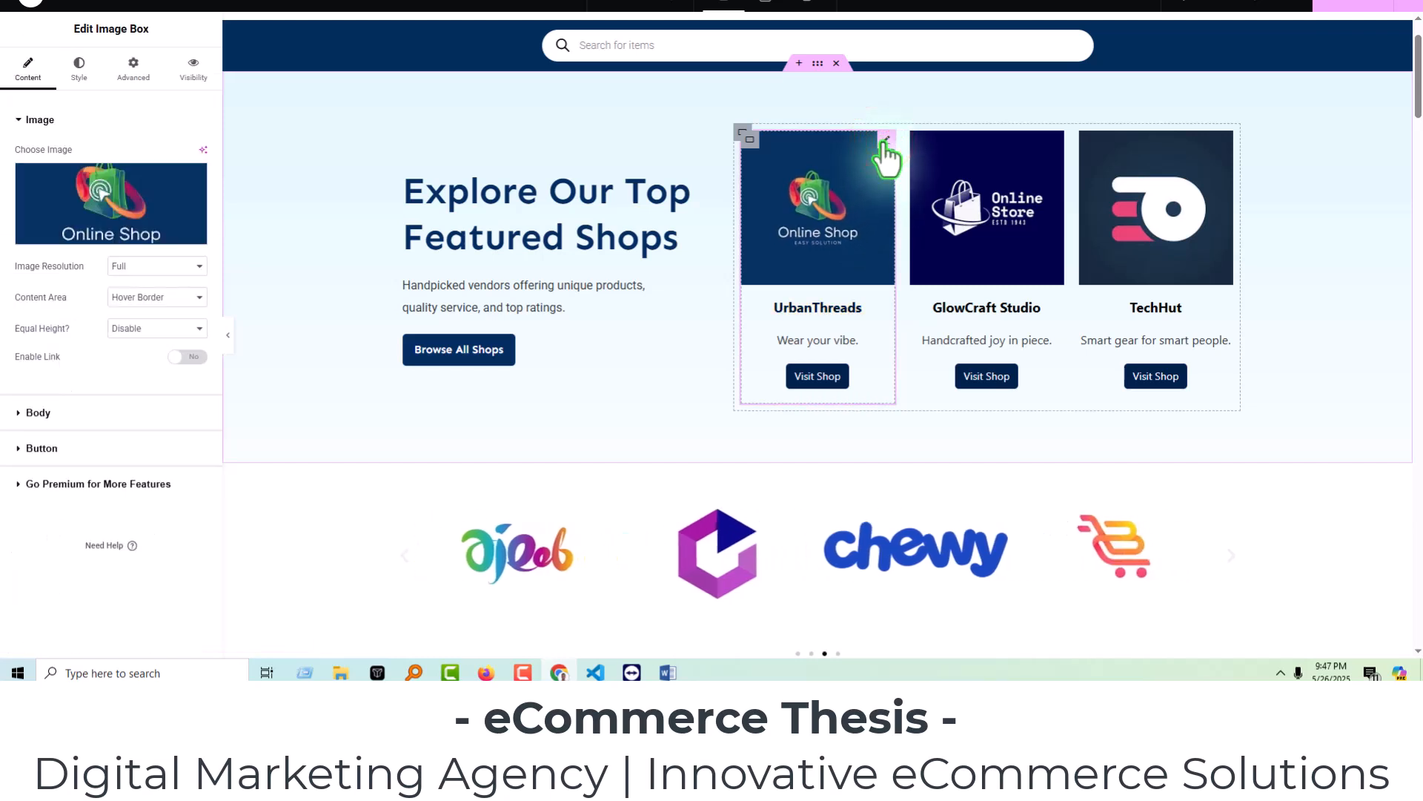
left_click(190, 356)
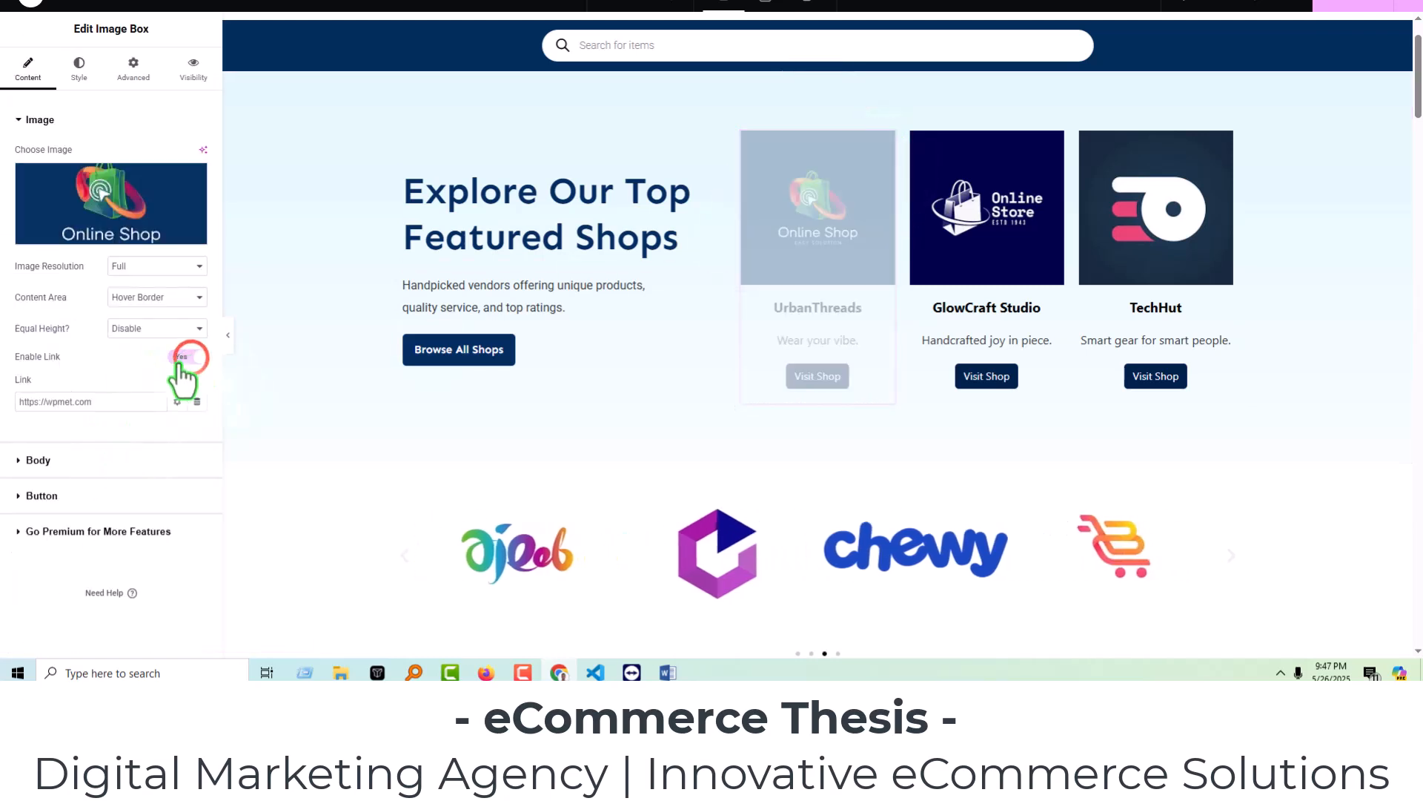
left_click(80, 400)
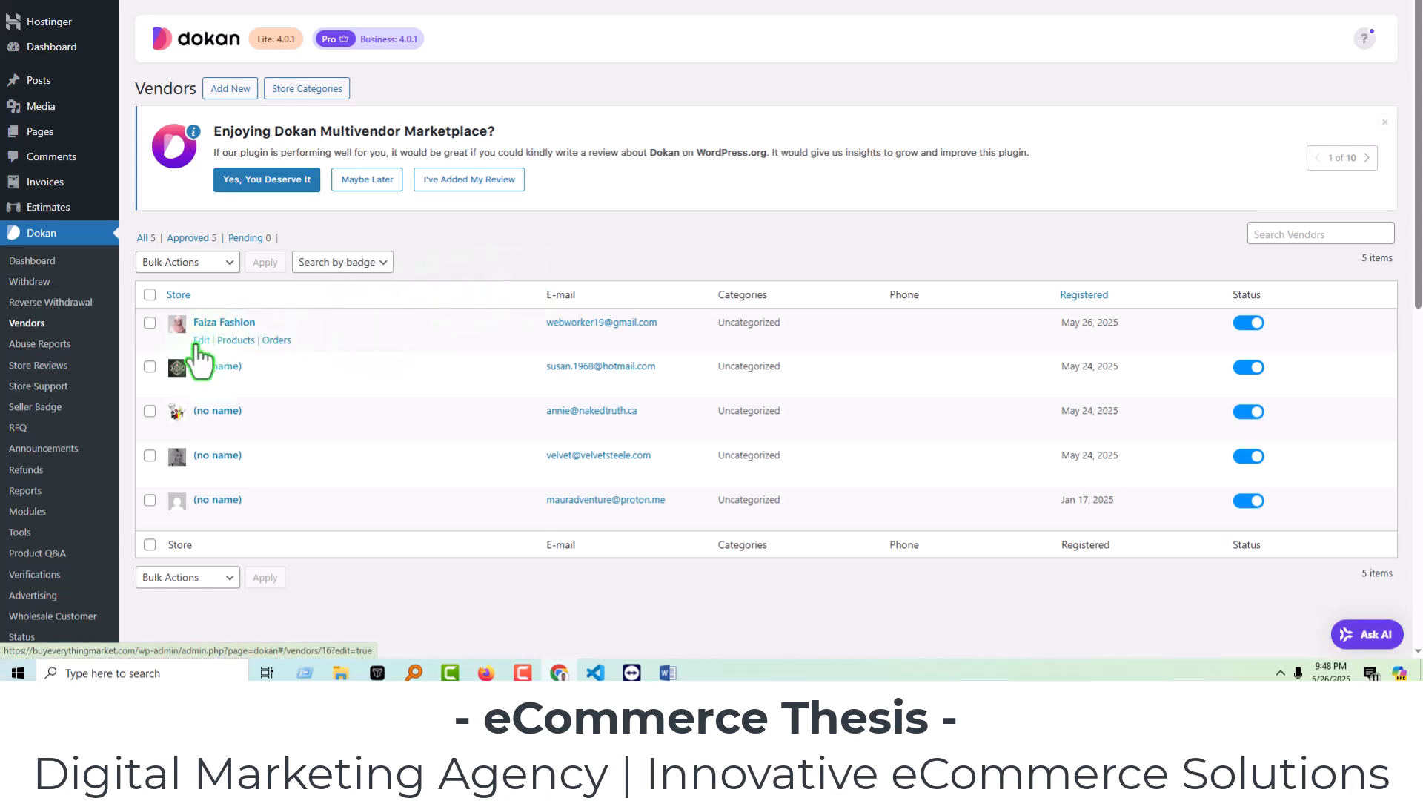
Open Faiza Fashion's vendor profile and copy its Visit Store link address.
left_click(230, 325)
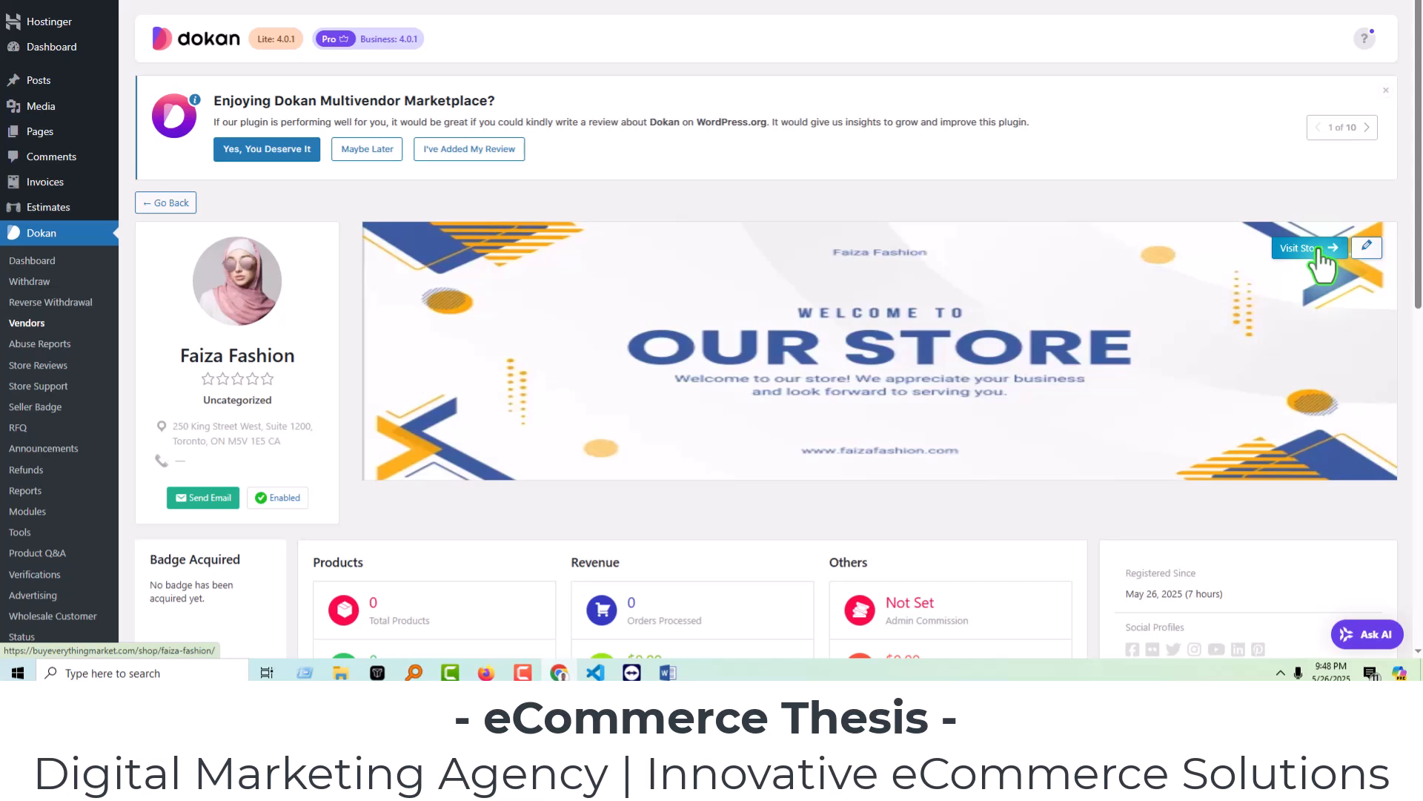
right_click(1319, 251)
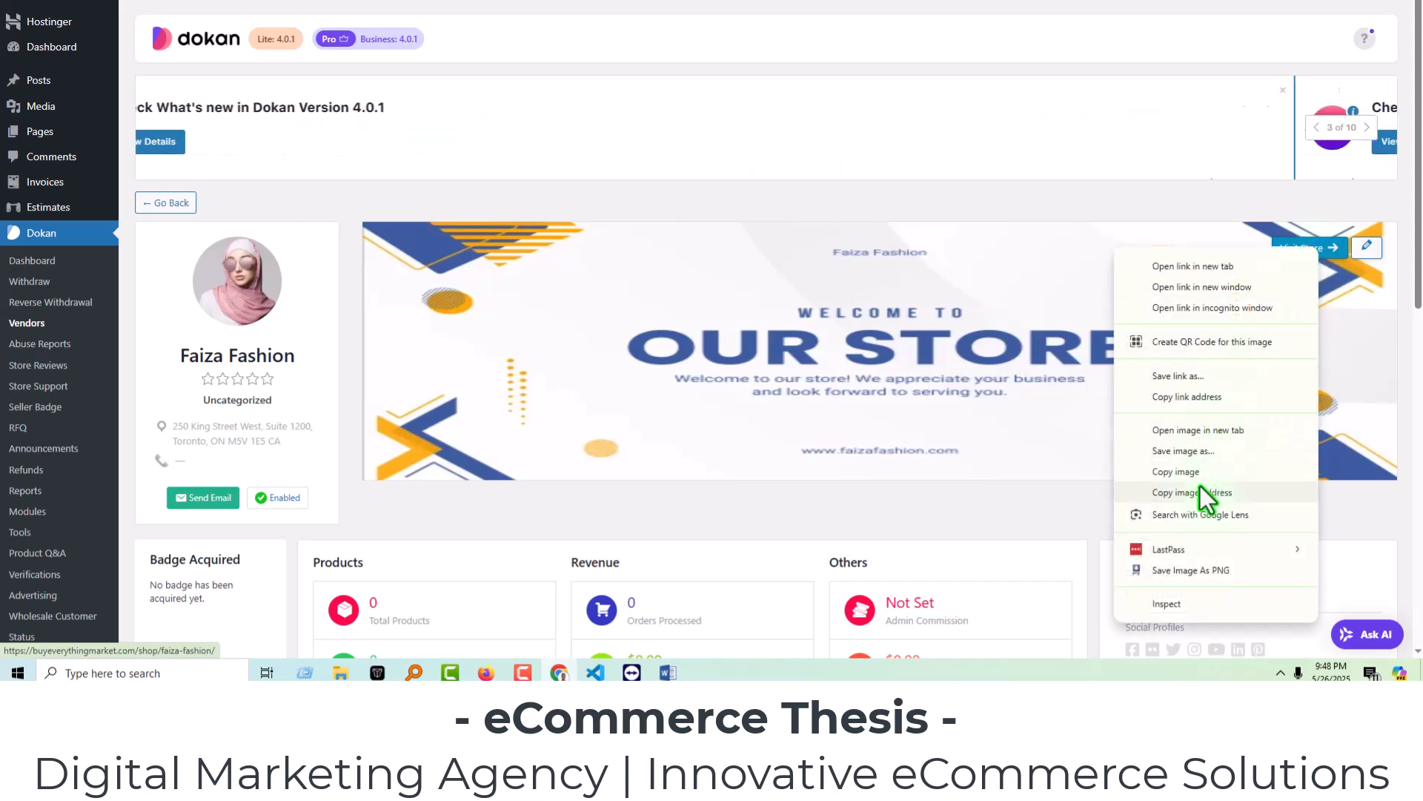
left_click(1188, 399)
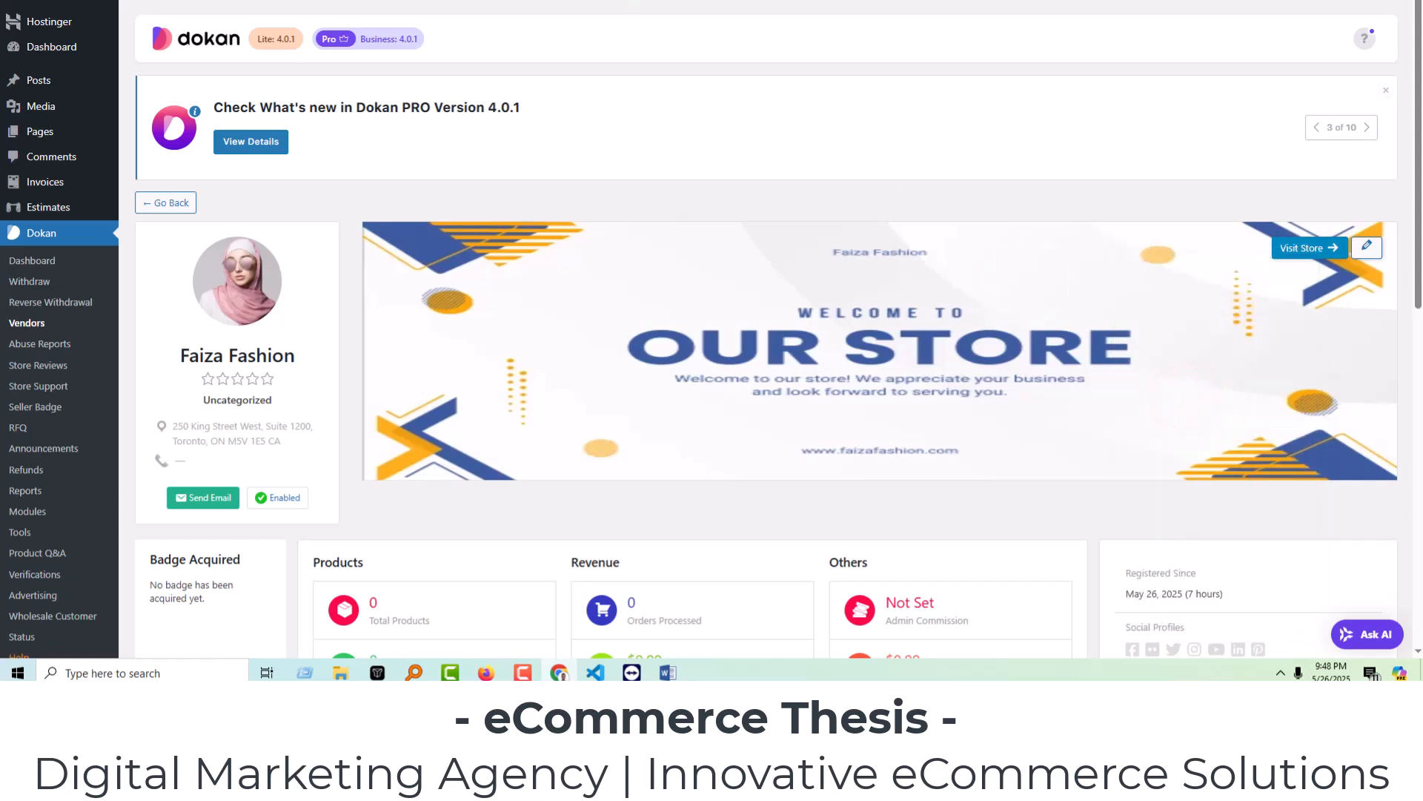
Paste the Faiza Fashion store URL as the UrbanThreads image box's link.
key("ctrl+Tab")
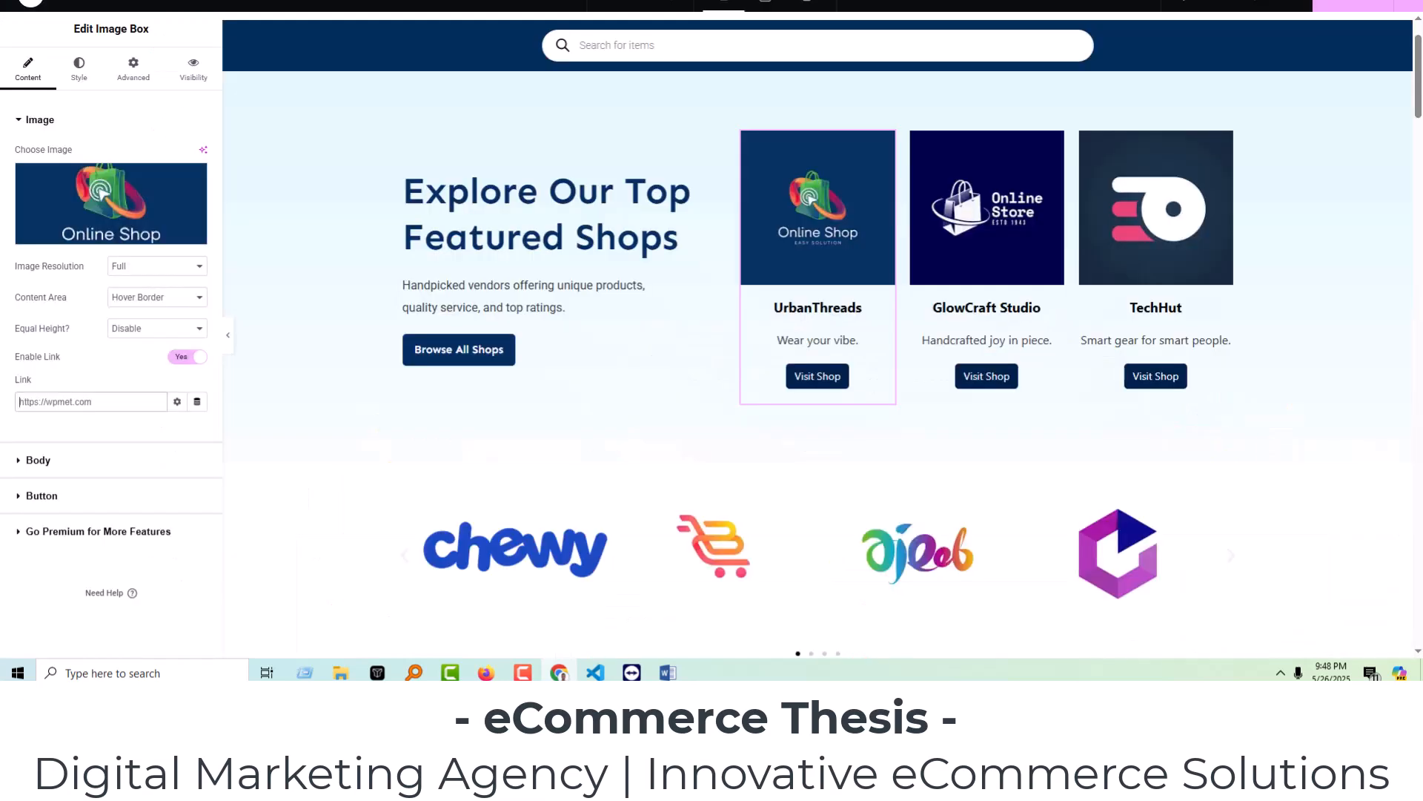
right_click(113, 403)
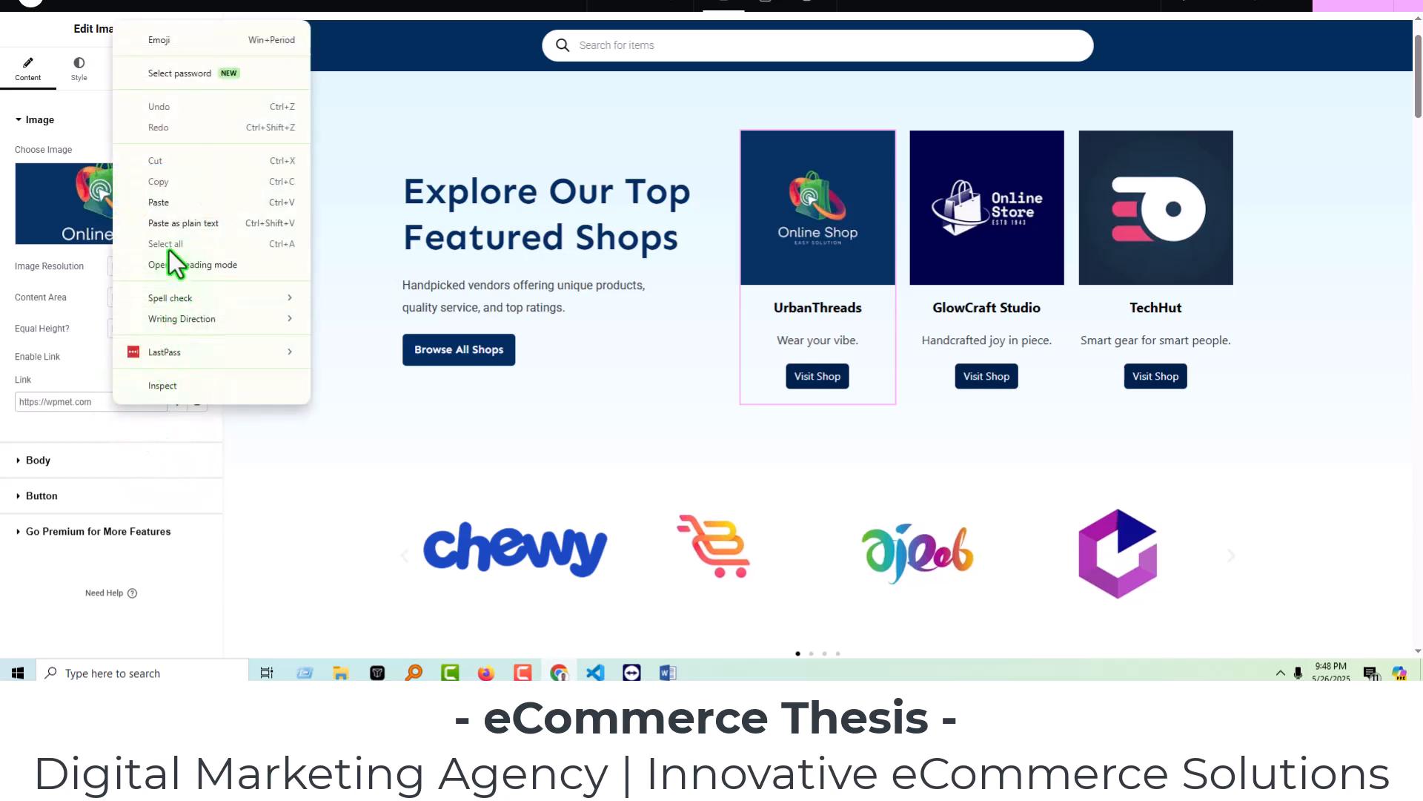
left_click(162, 203)
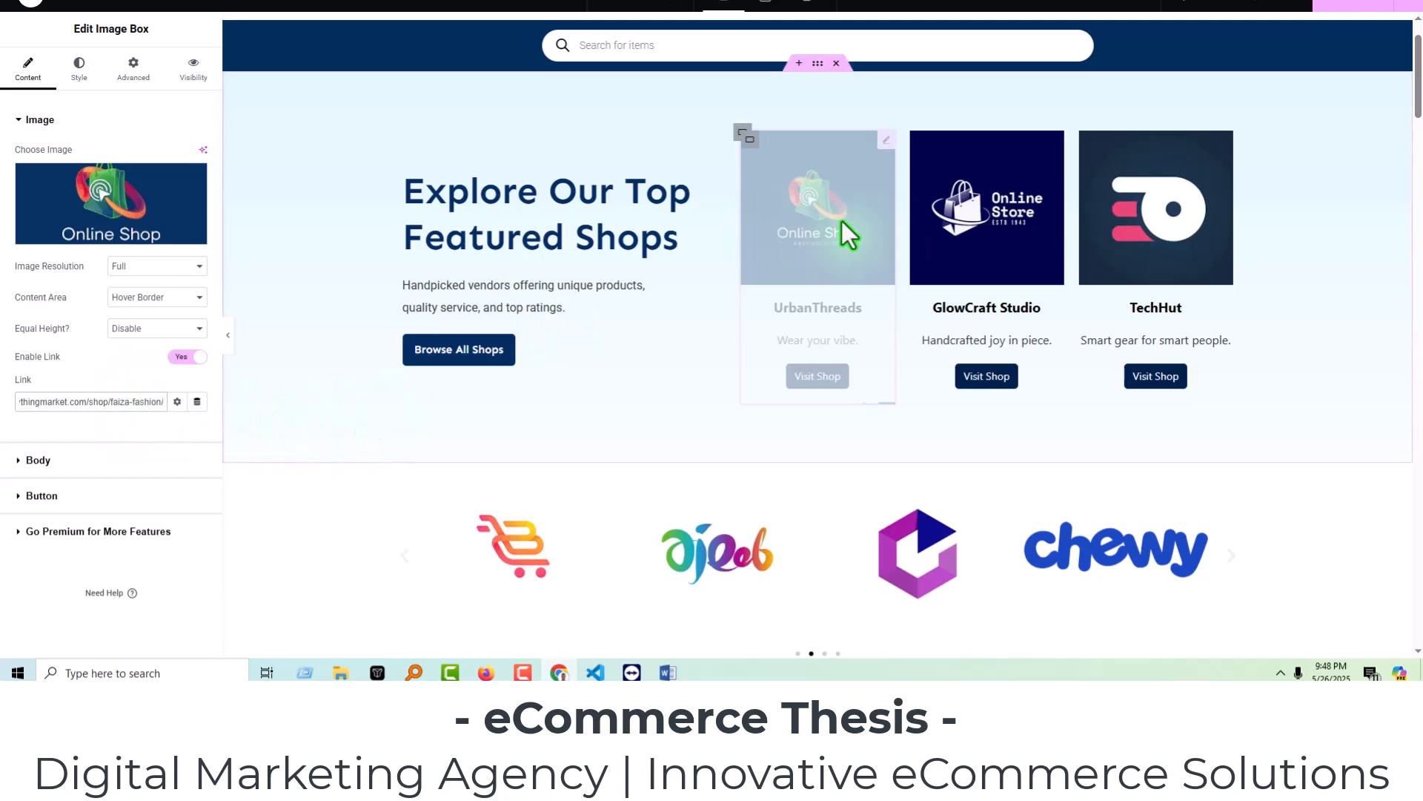
left_click(1350, 7)
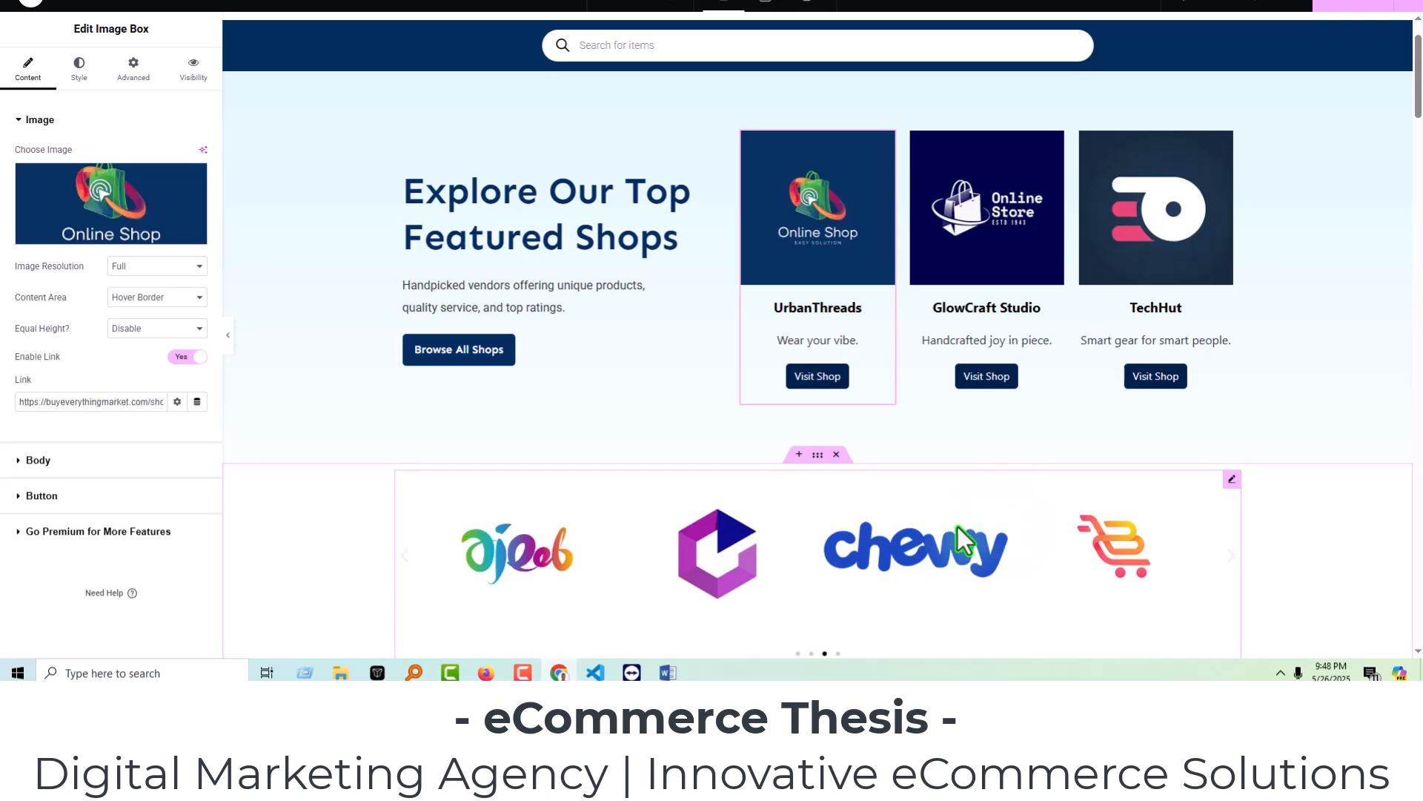